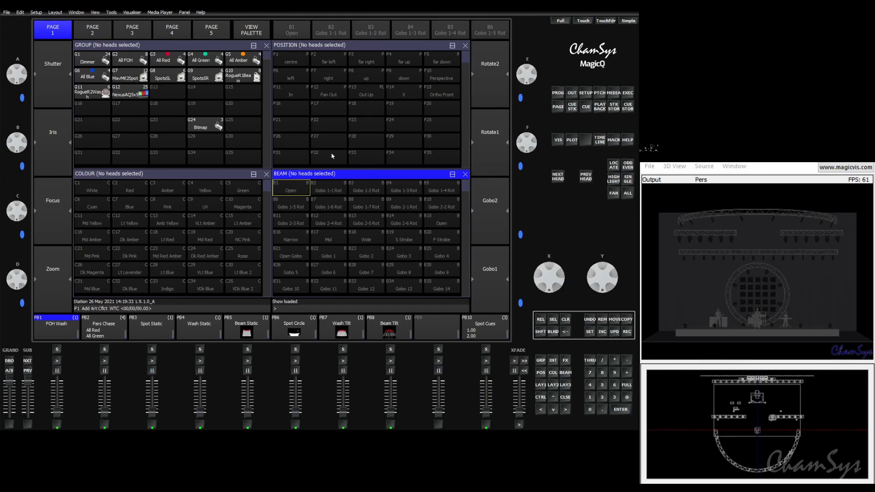
Move the SpotsSL group to slot G32 and the SpotsSR group to slot G33.
click(615, 319)
click(168, 76)
click(130, 156)
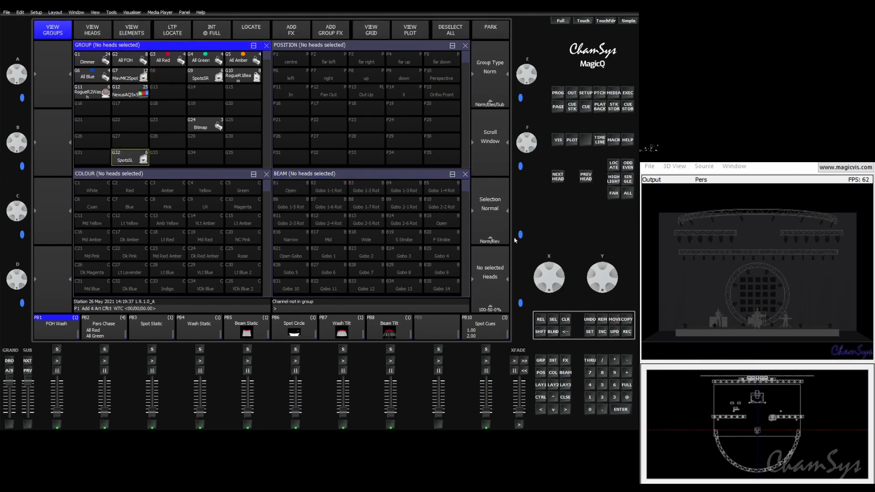
click(615, 319)
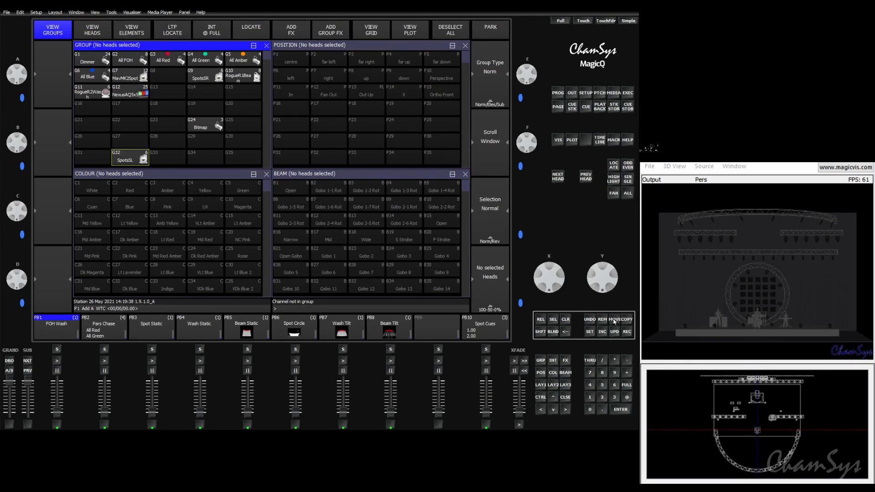
click(207, 77)
click(168, 157)
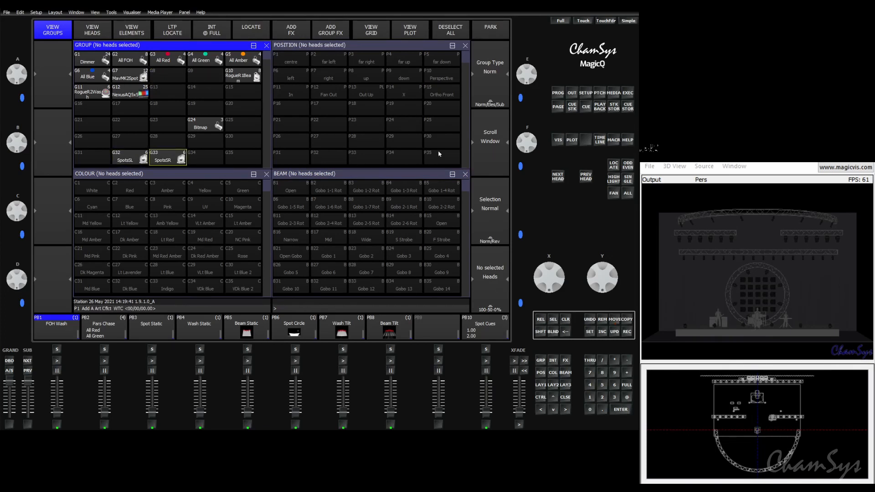
click(132, 160)
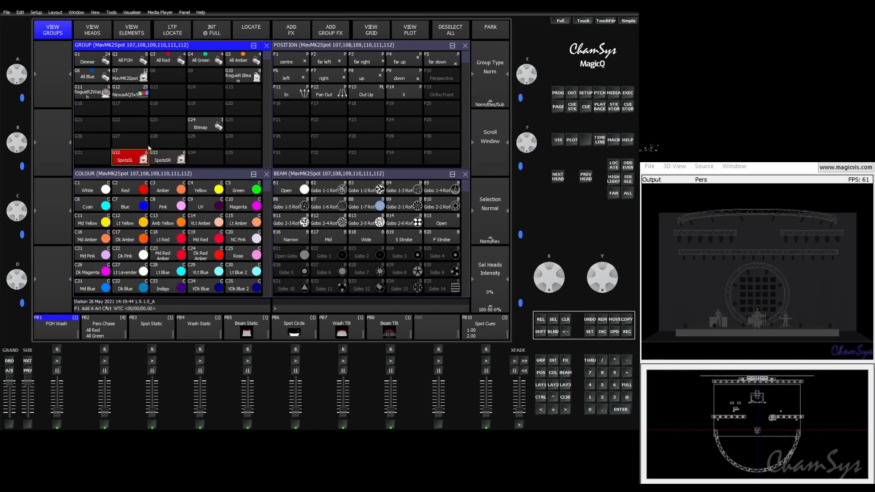
click(566, 320)
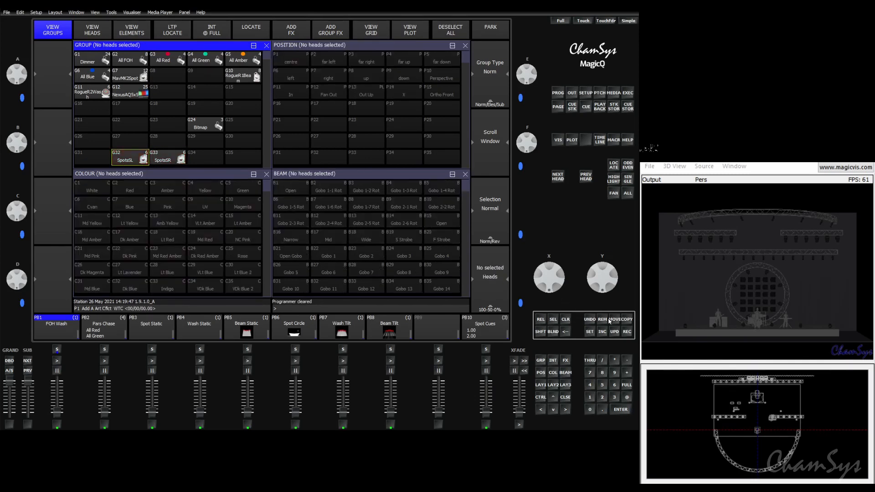
Move the MavMK2Spot group to slot G31, beside the two spot subgroups, and clear the selection.
click(616, 319)
click(128, 76)
click(94, 158)
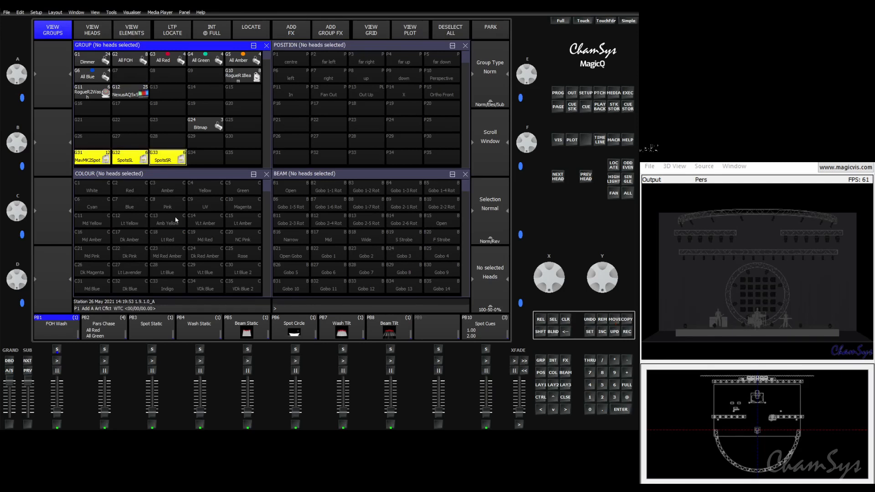
click(568, 322)
click(212, 165)
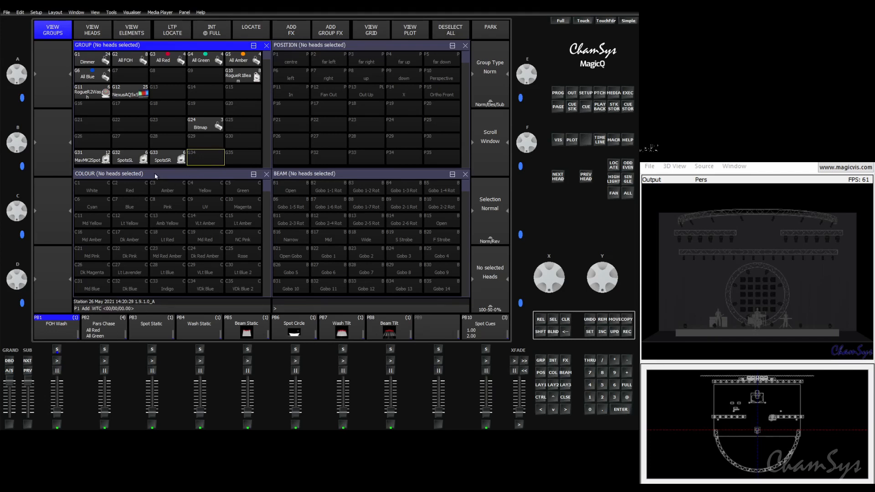
Bring the MavMK2Spot group to full intensity and add the circle position effect to it as a group FX.
click(94, 164)
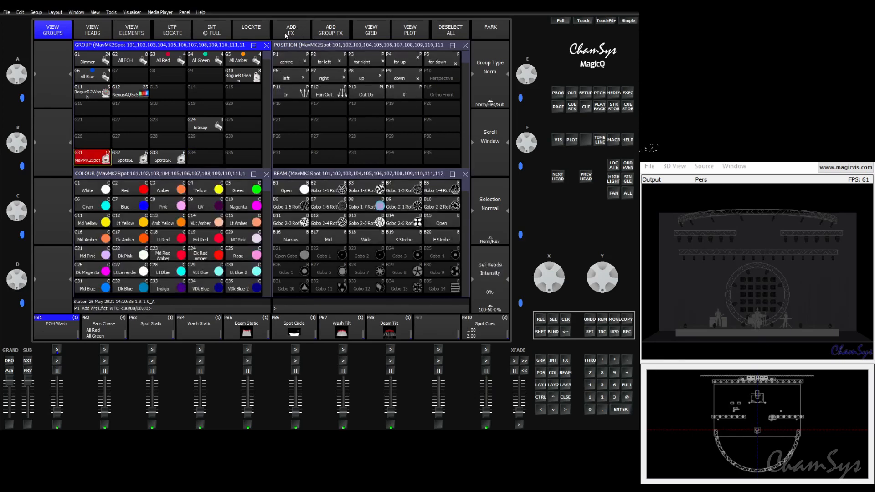
click(566, 361)
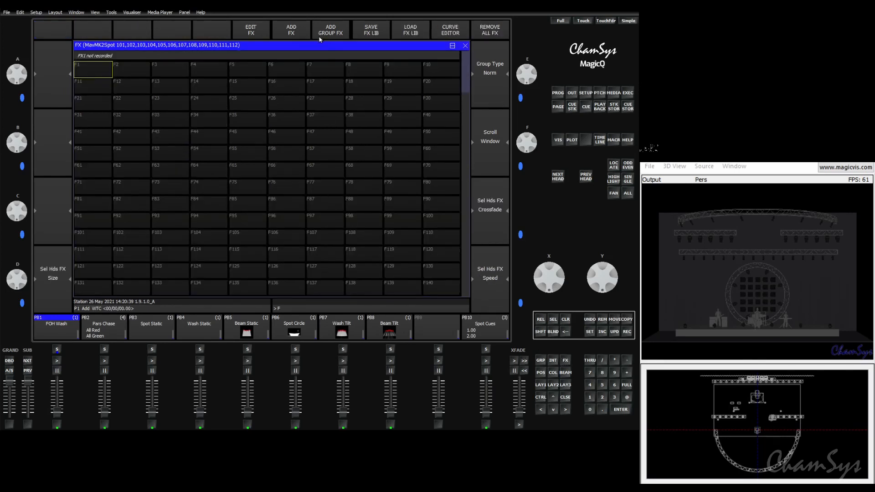
click(333, 33)
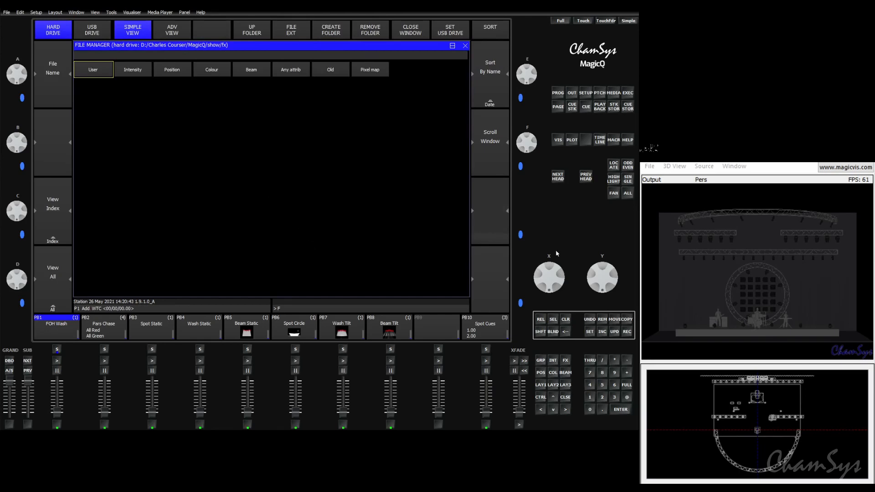
click(627, 384)
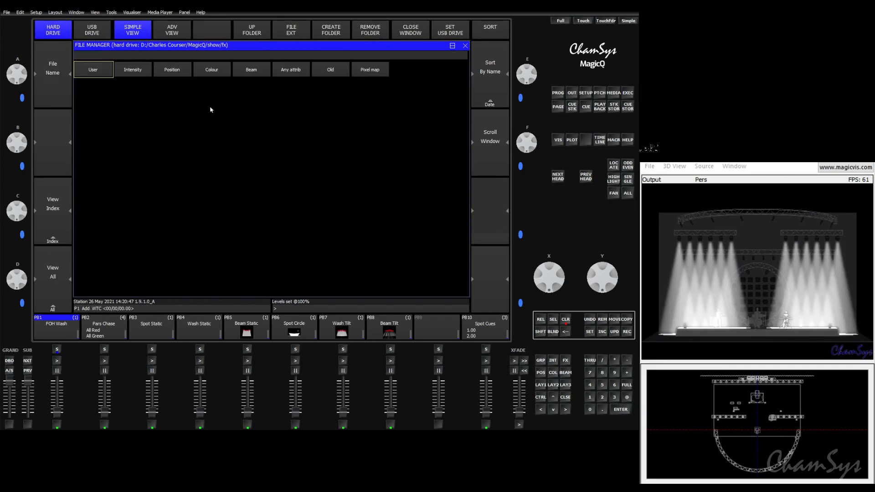
click(181, 71)
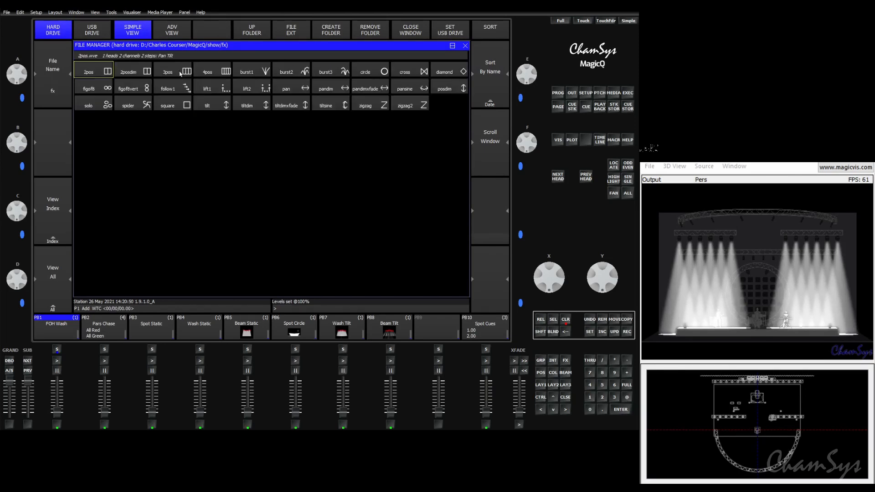
click(372, 72)
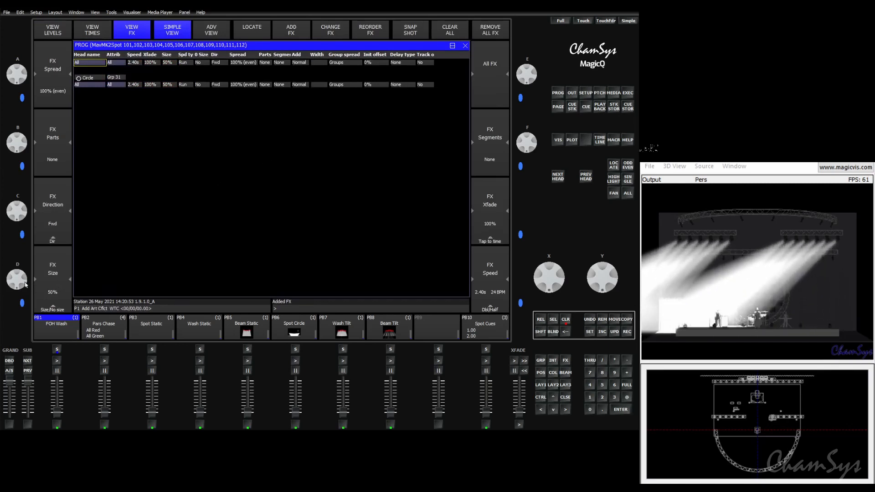
Reduce the Circle FX size to 27% and set its group spread to Within group.
drag(25, 285, 25, 258)
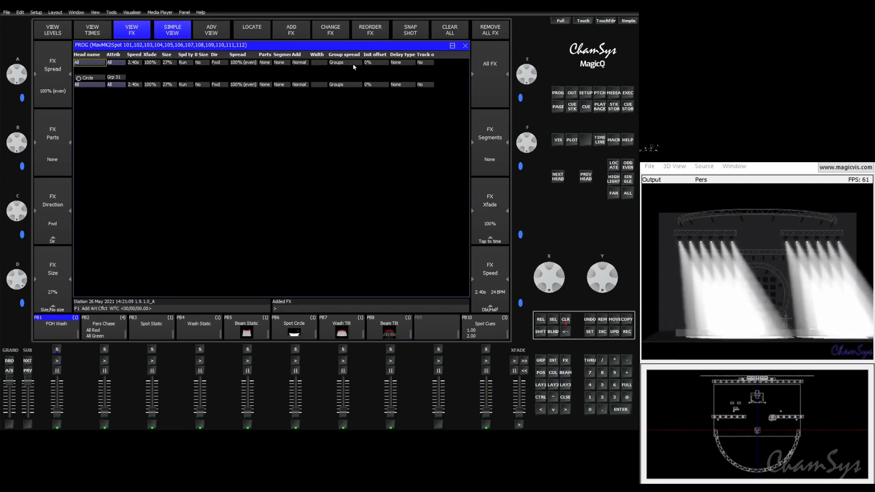
click(345, 86)
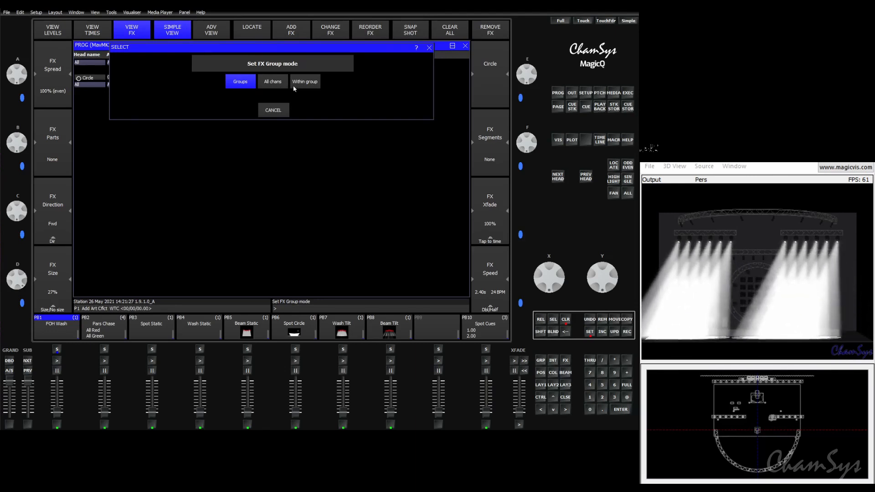
click(305, 83)
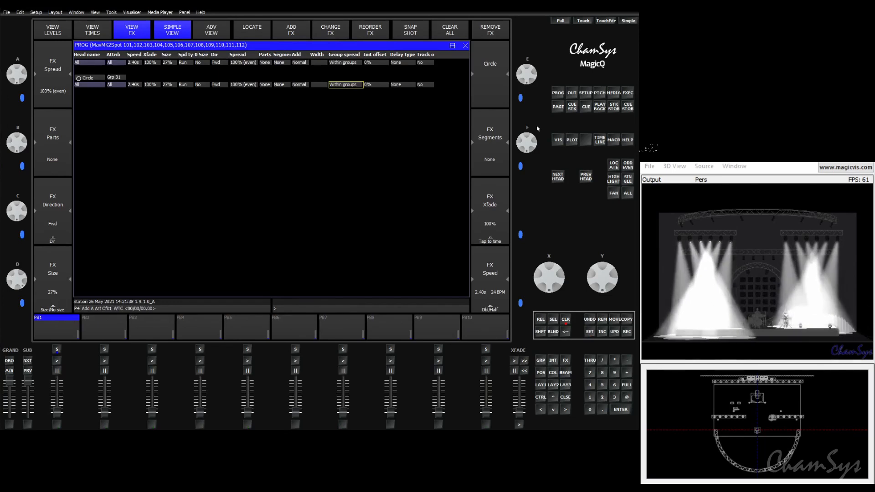
Switch to playback page 6 and record the programmed circle look onto playback PB1.
click(556, 109)
click(284, 63)
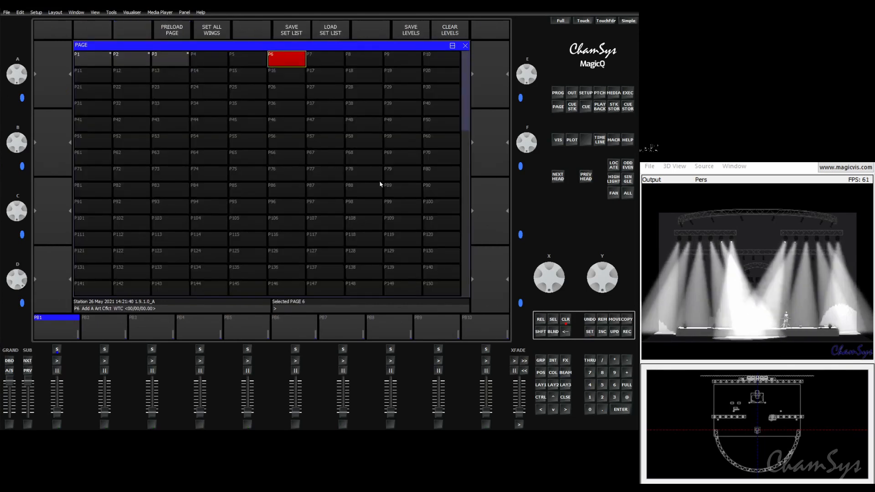
click(628, 332)
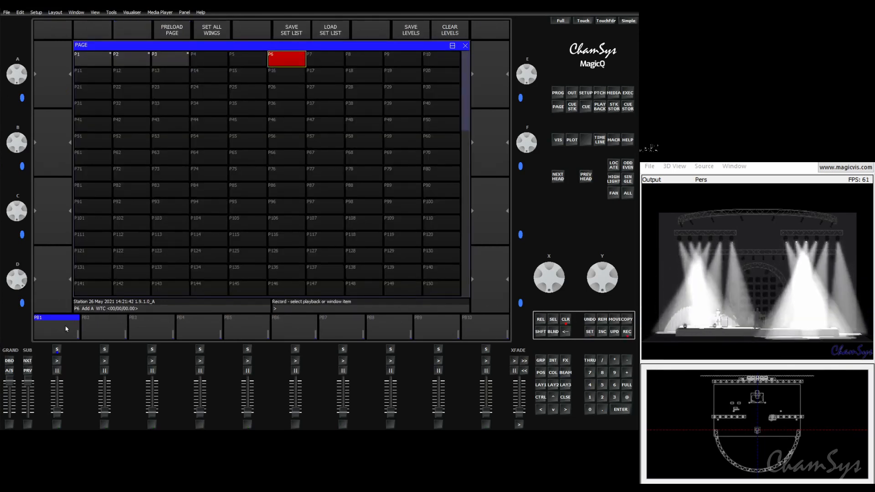
click(66, 330)
Name playback PB1 "Single Group" and clear the programmer.
click(589, 331)
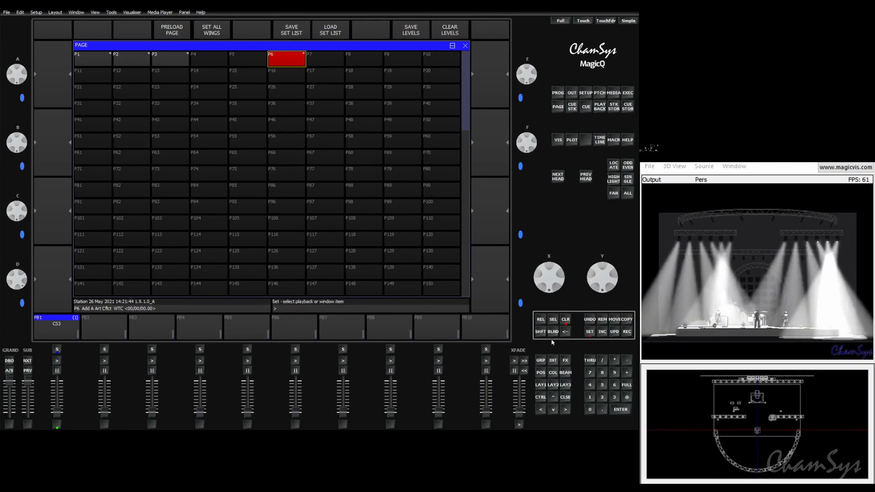
click(57, 331)
text(Sin)
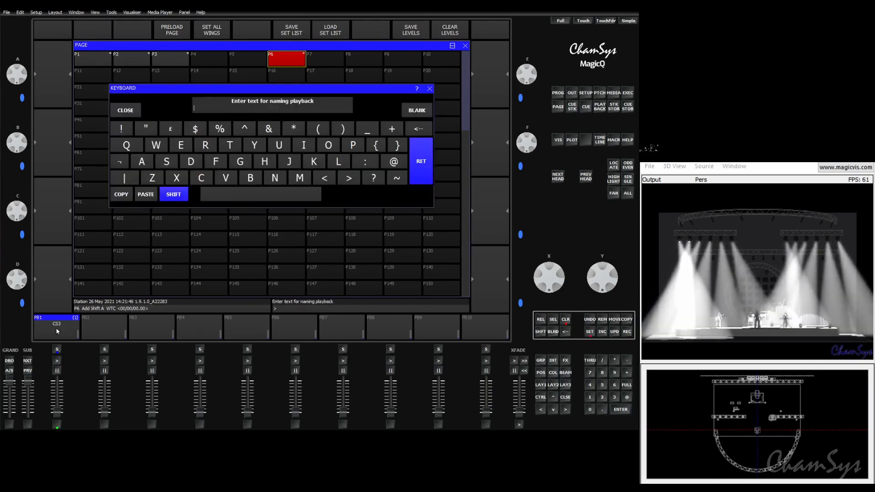
text(gle Grou)
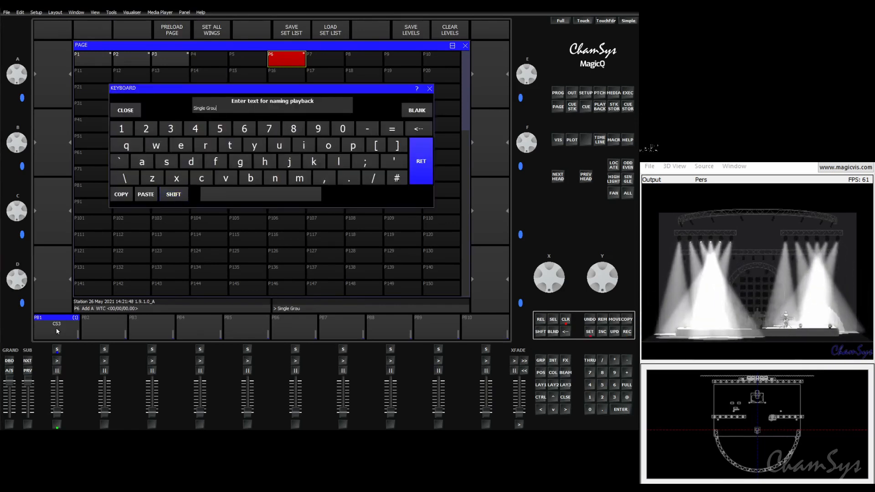
text(p)
key(Return)
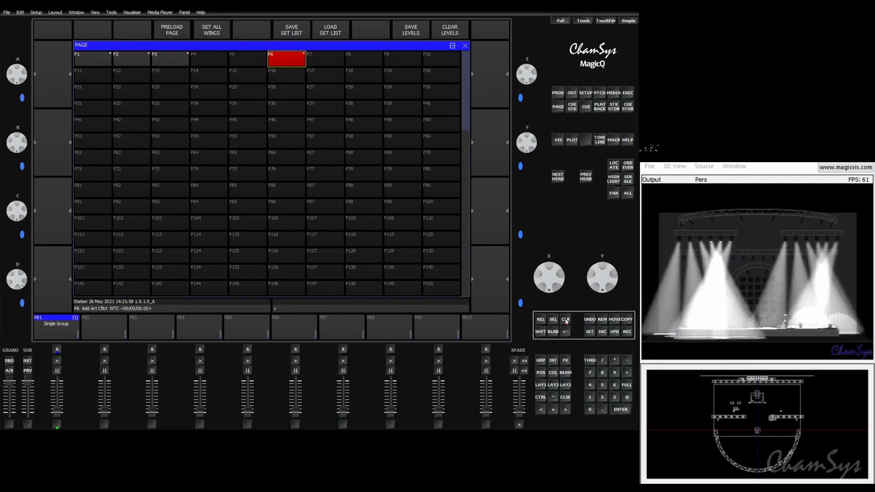
click(567, 322)
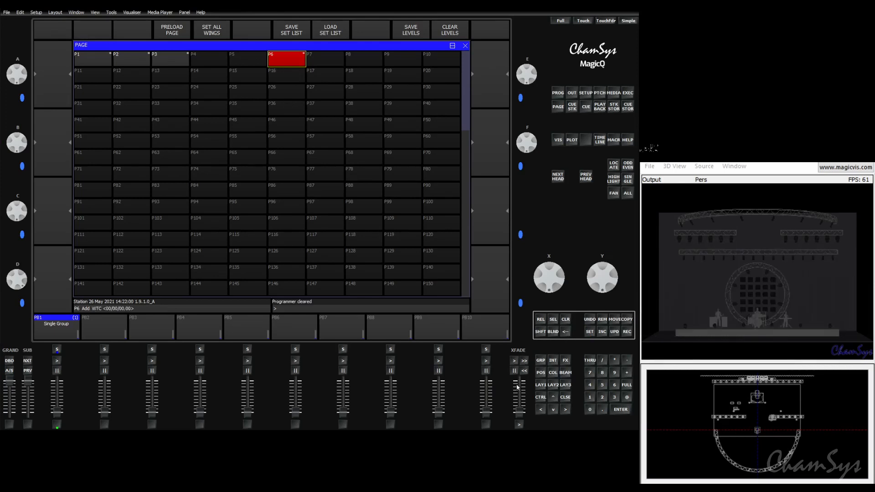
Select the SpotsSL group followed by the SpotsSR group and bring both to full intensity.
click(540, 384)
click(167, 157)
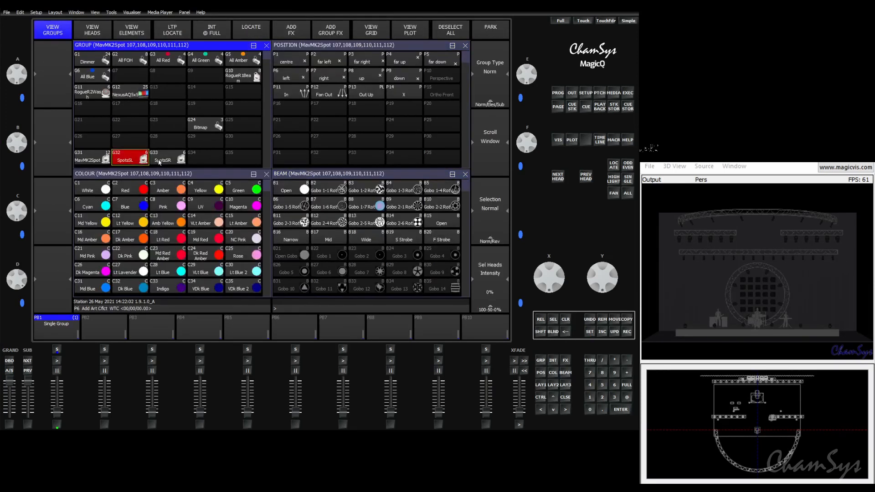
click(130, 160)
shift+click(173, 159)
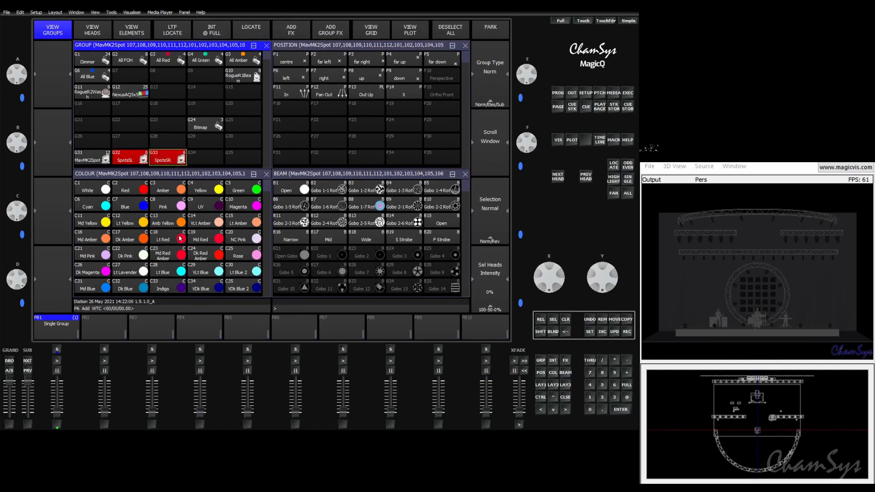
click(626, 385)
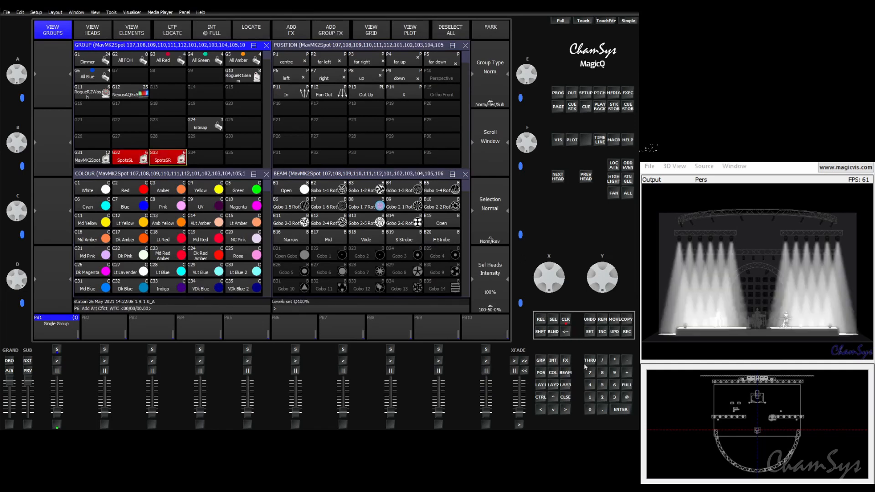
Add the circle position effect as a group FX across the two selected spot groups.
click(330, 33)
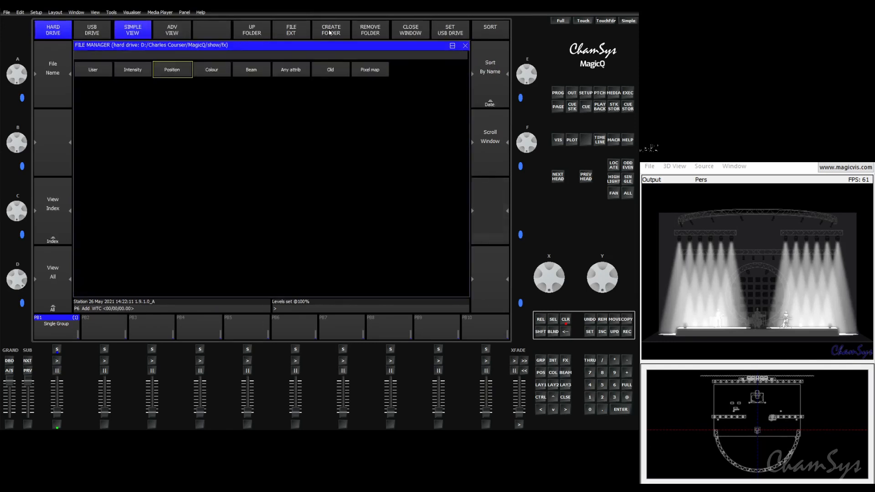
click(165, 71)
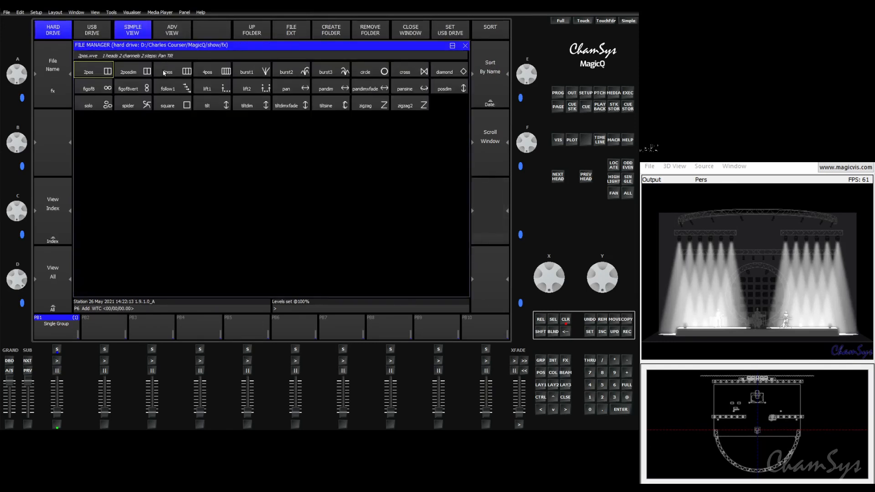
click(368, 73)
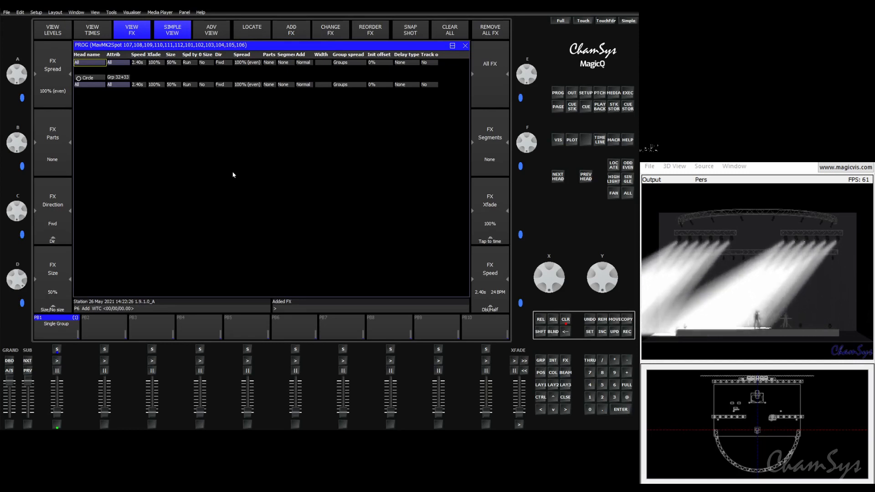
Set the Circle FX's group spread to Within group and its direction to Centre out.
click(342, 84)
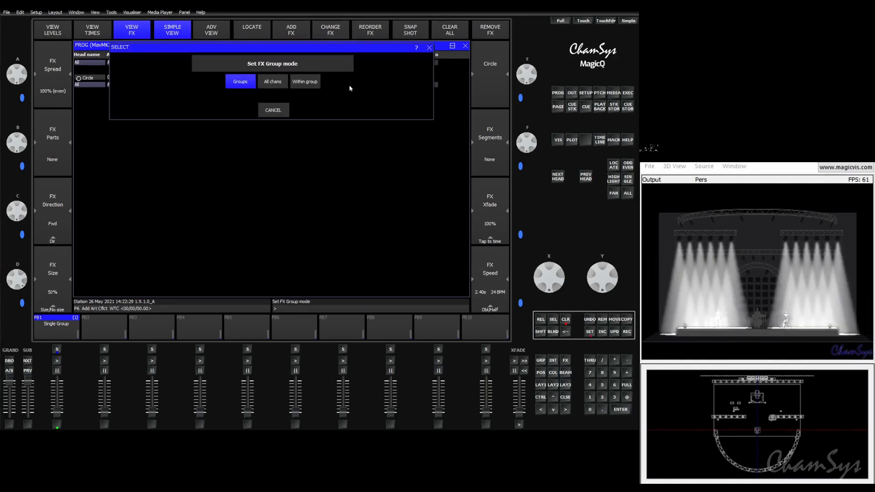
click(309, 84)
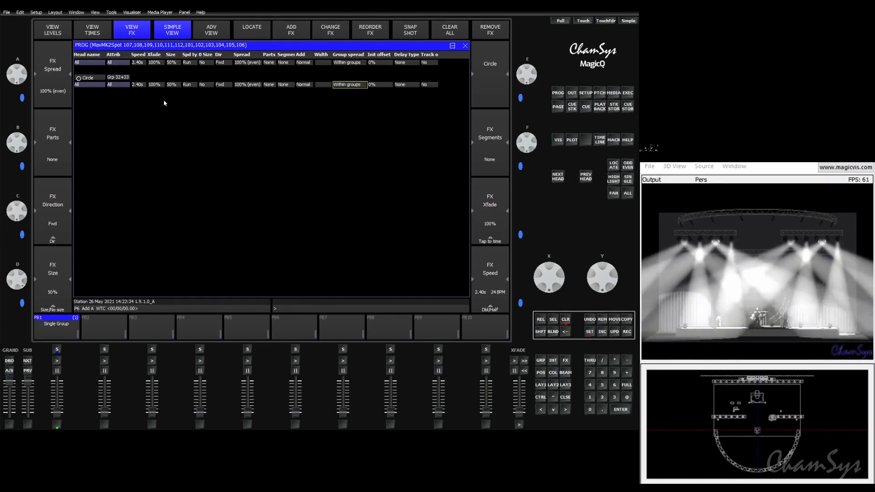
click(229, 86)
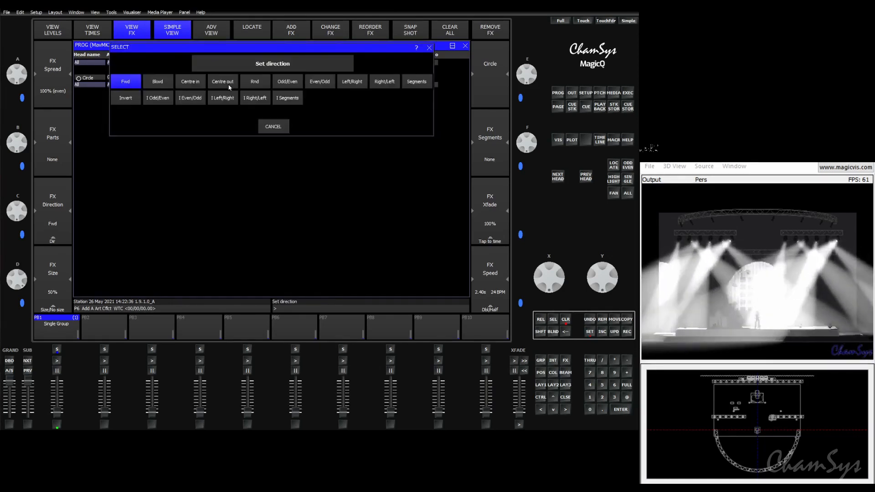
click(229, 86)
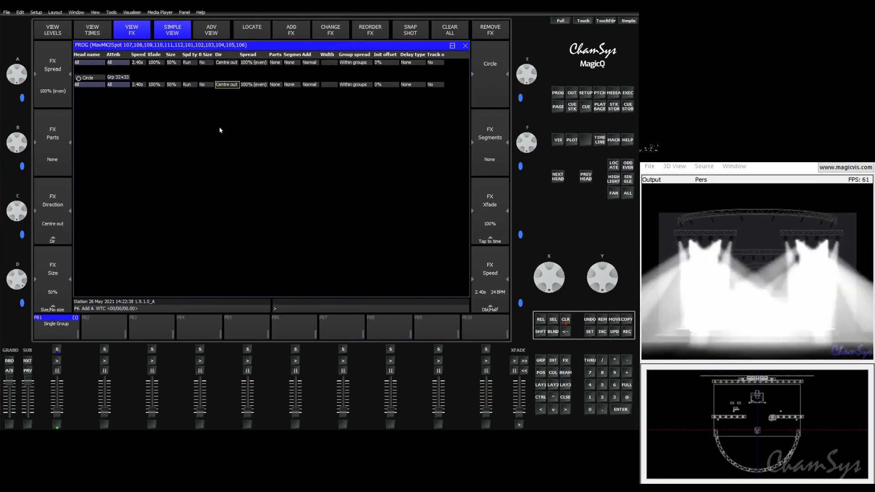
Reduce the two-group Circle FX size to 18%.
mouse_move(12, 282)
mouse_down()
mouse_move(11, 260)
mouse_move(12, 270)
mouse_up()
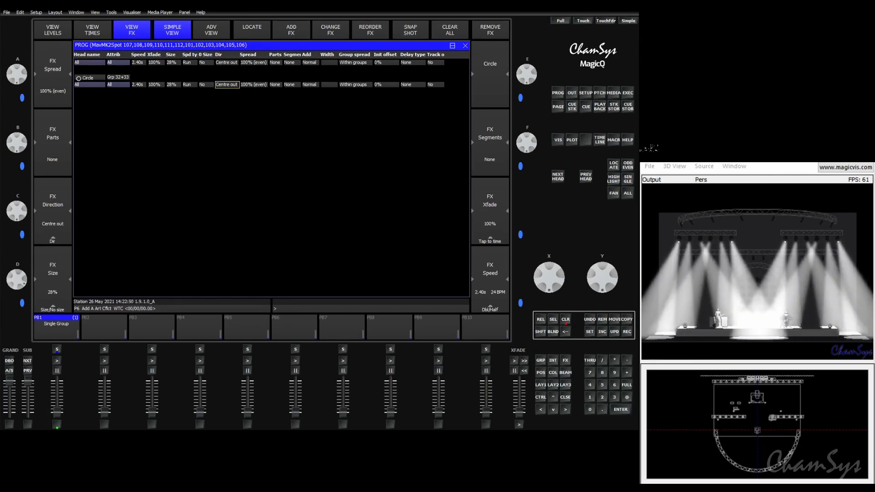
mouse_move(18, 282)
mouse_down()
mouse_move(17, 292)
mouse_move(19, 274)
mouse_up()
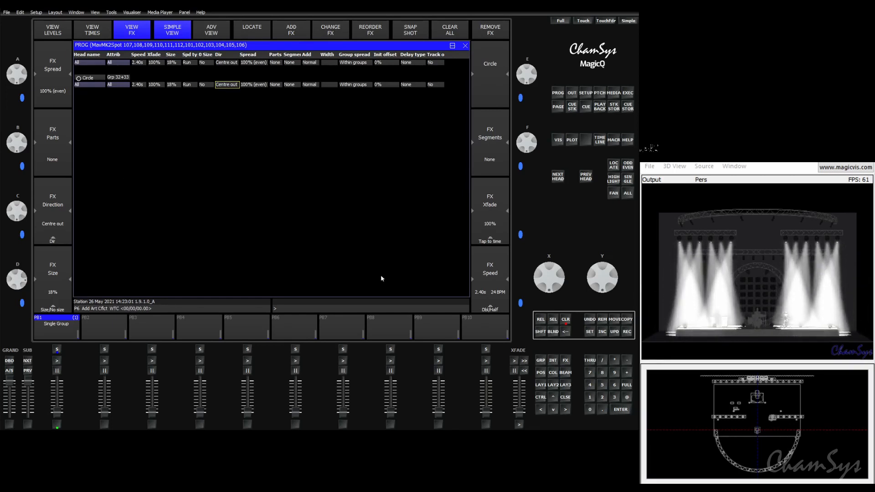
Record the two-group circle effect to playback PB2 and name it "2 groups".
click(628, 332)
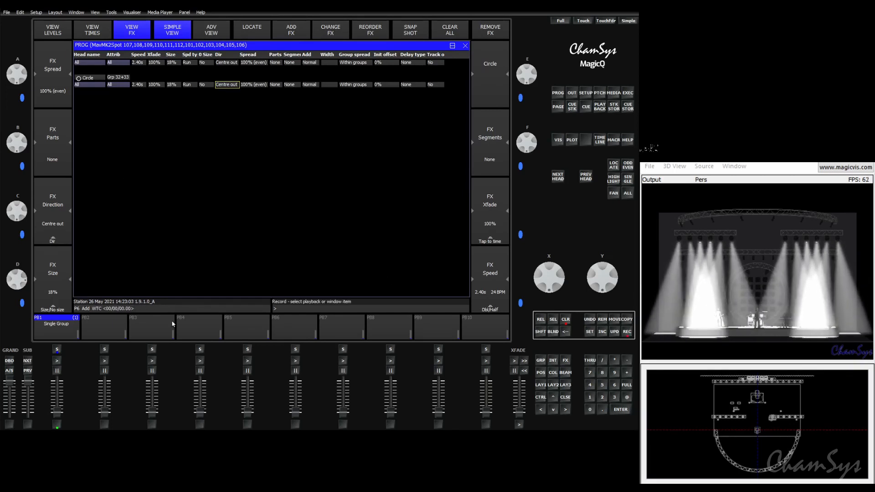
click(112, 329)
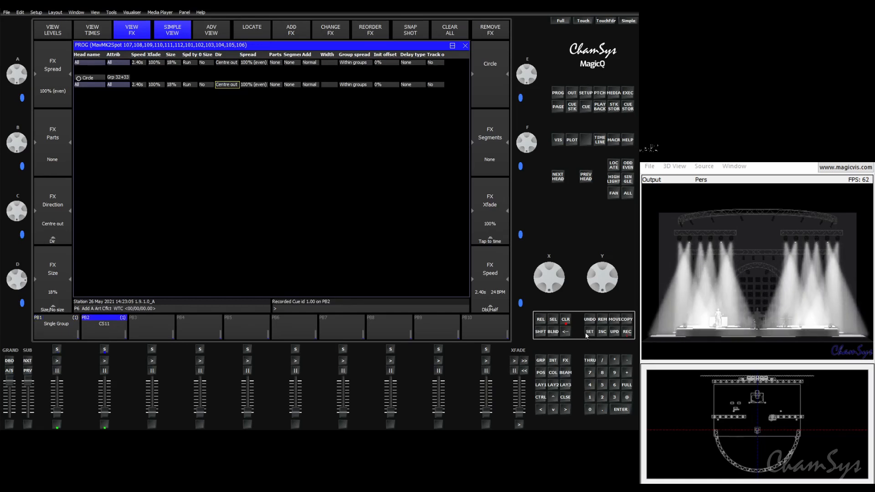
click(109, 331)
text(2)
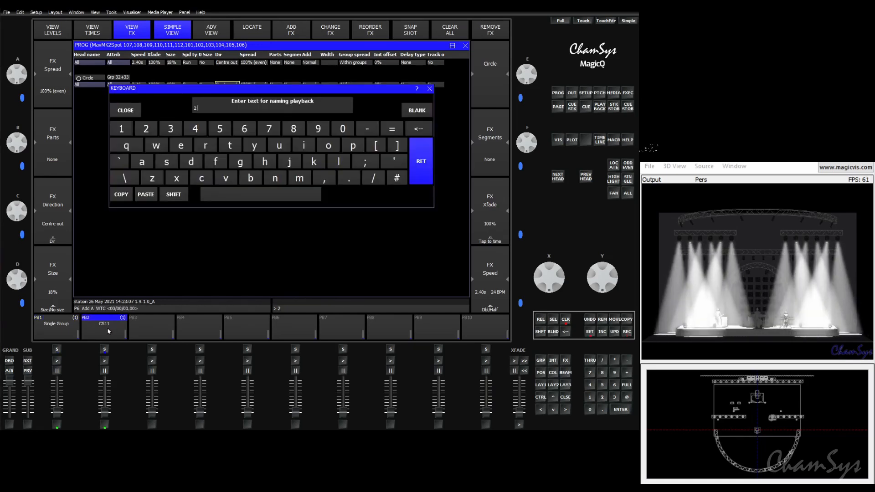
text( groups)
key(Return)
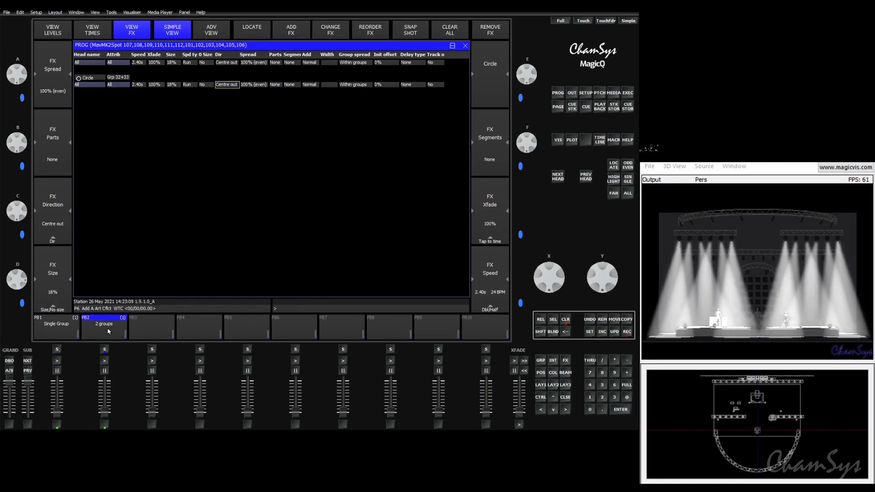
Clear the programmer and select the SpotsSL group followed by the SpotsSR group.
click(566, 322)
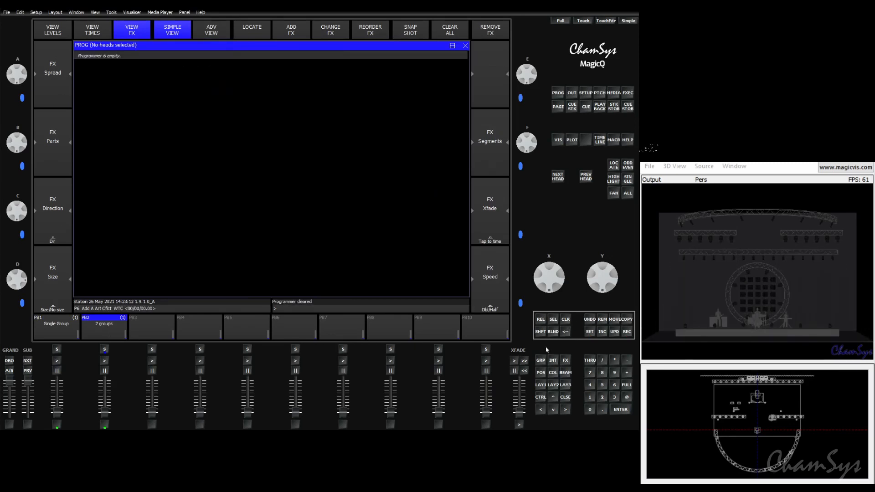
click(541, 373)
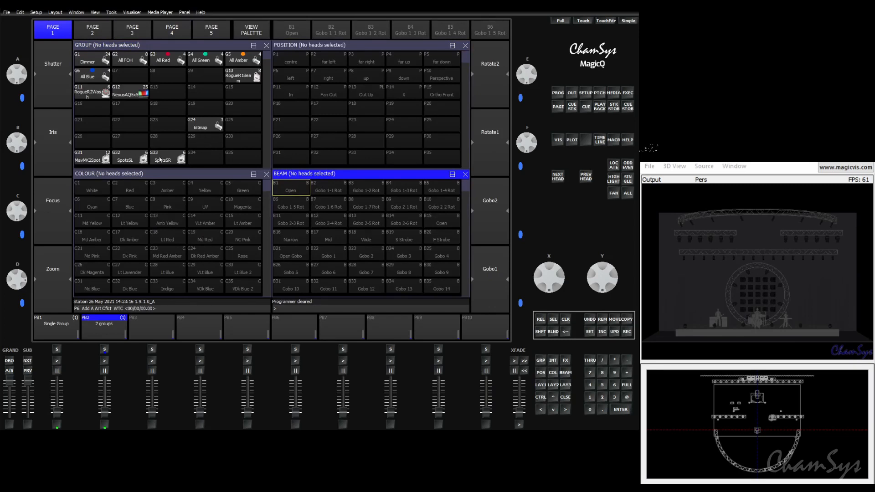
click(139, 155)
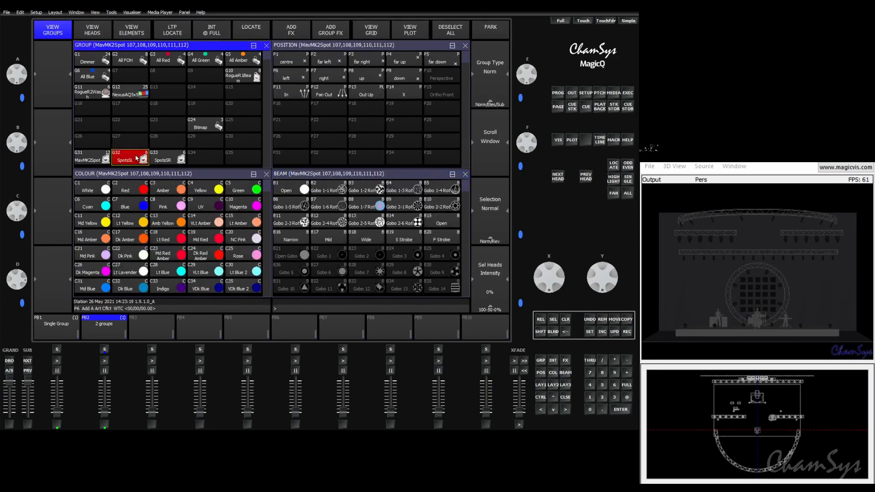
click(159, 158)
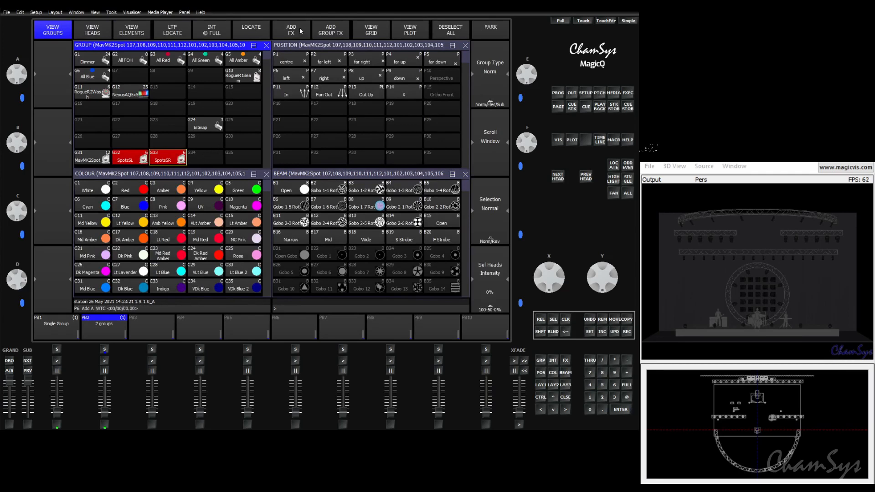
Add the dim chase intensity effect as a group FX across the two selected spot groups.
click(338, 32)
click(141, 73)
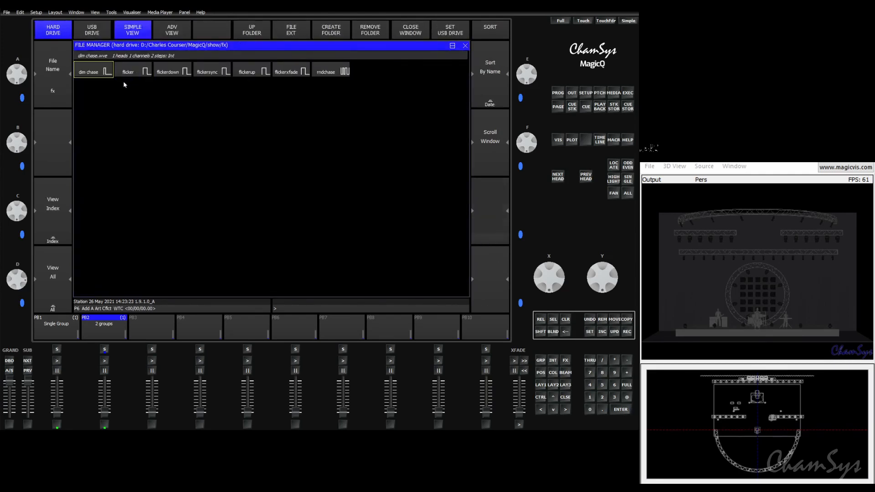
click(96, 73)
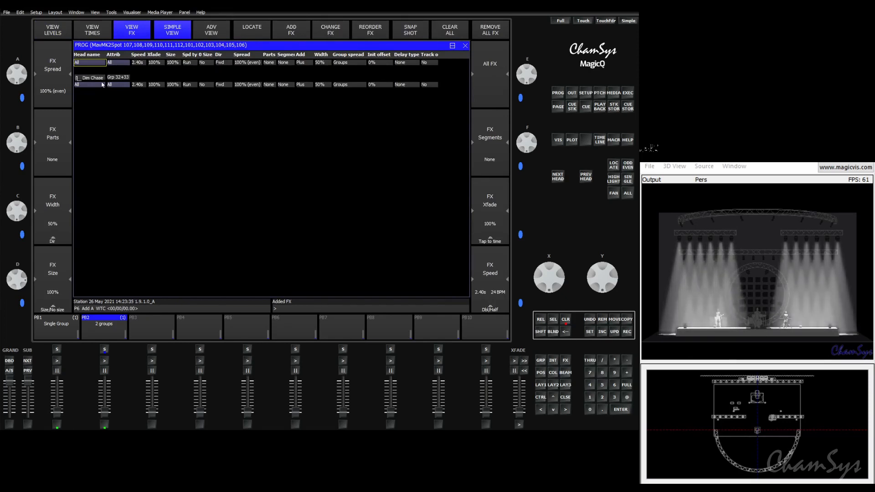
Try the All chans group spread on the Dim Chase FX and switch it to Within group.
click(341, 85)
click(274, 83)
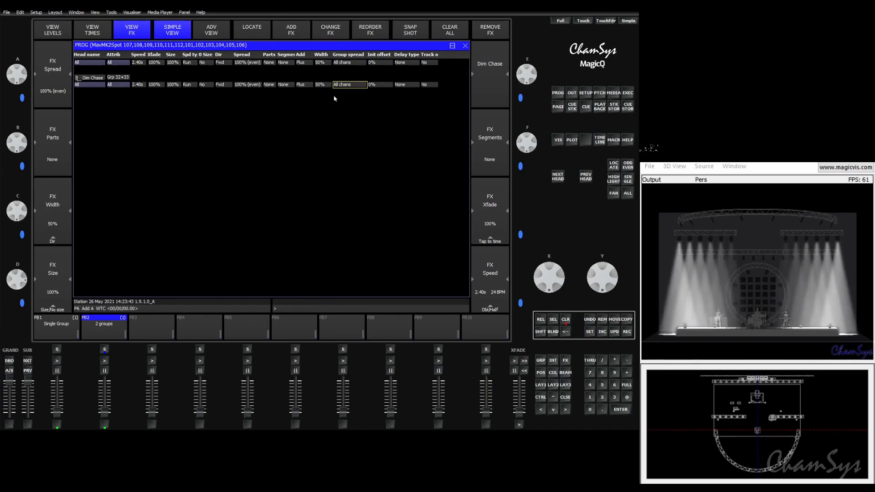
click(347, 87)
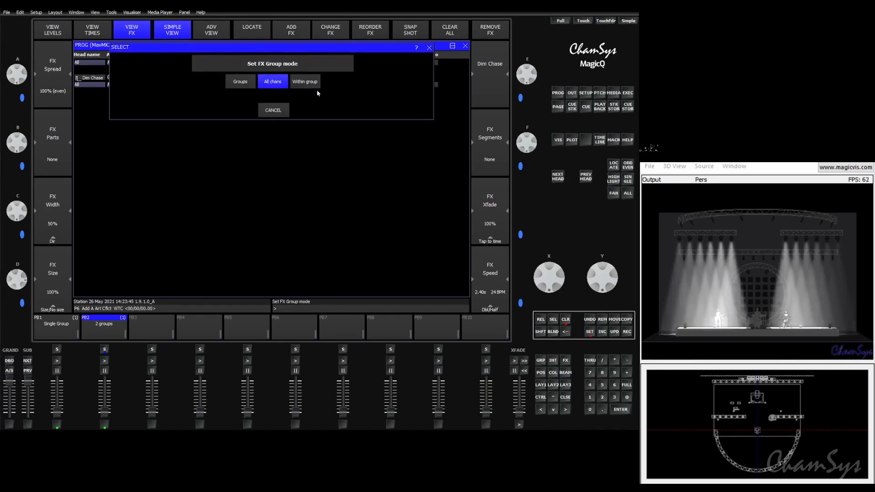
click(305, 82)
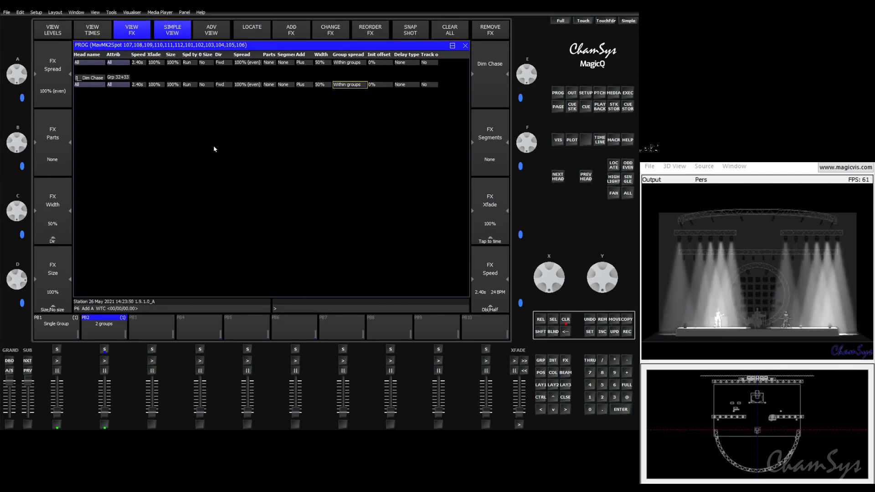
Set the crossfade of the two-spot-group Dim Chase to 50%.
click(156, 85)
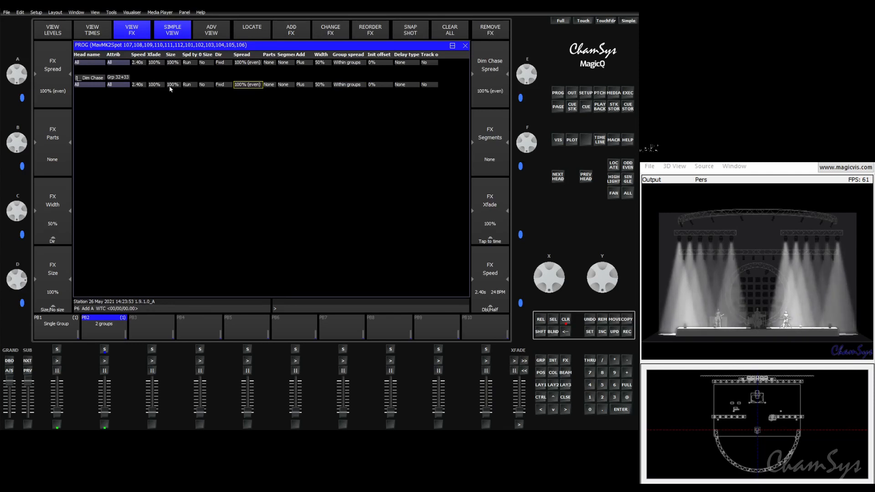
text(50)
key(Return)
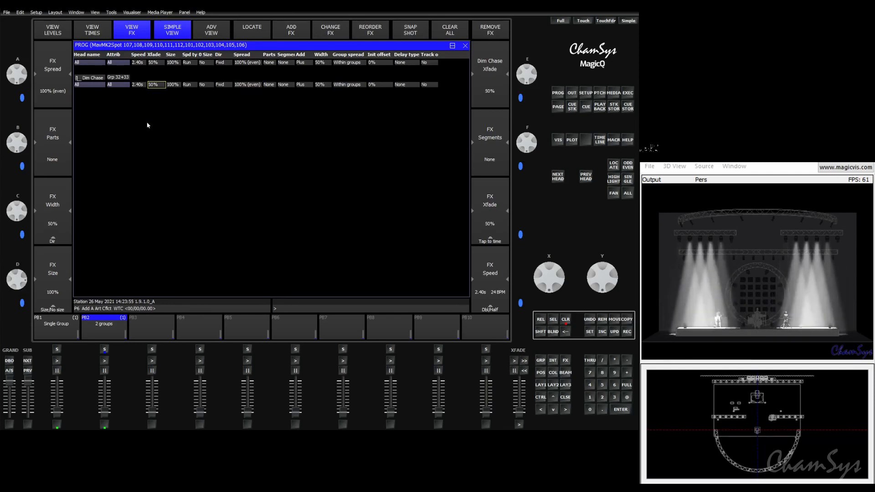
Set the Dim Chase's spread to 50% and its direction to Centre out.
double_click(238, 85)
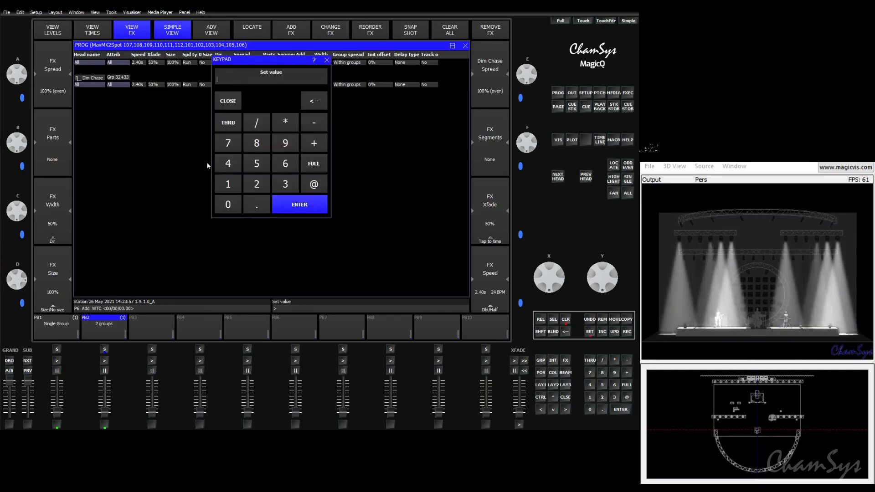
text(50)
key(Return)
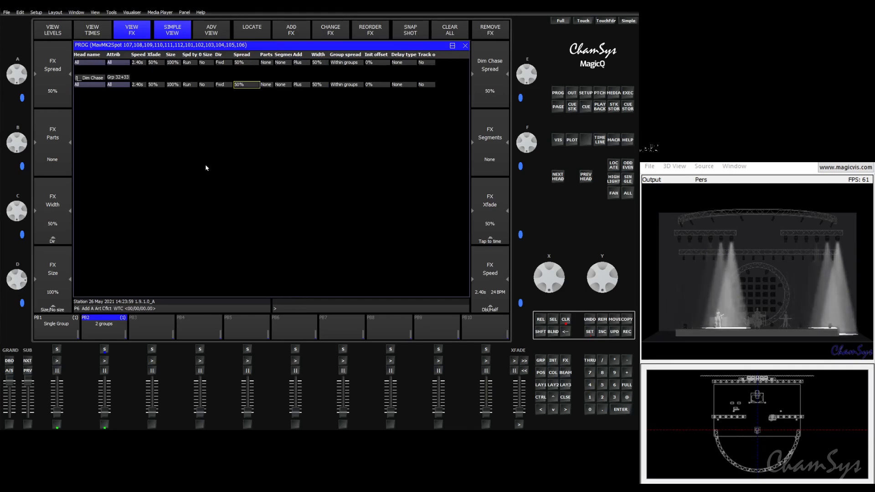
double_click(217, 83)
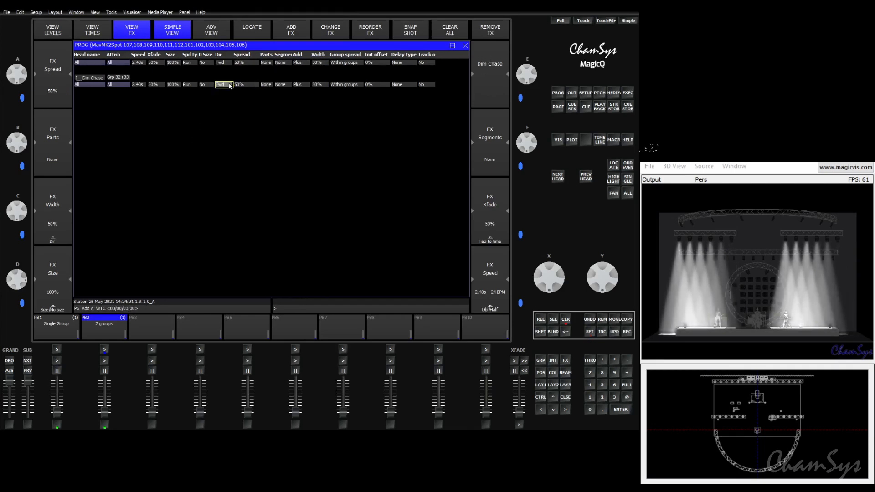
click(218, 82)
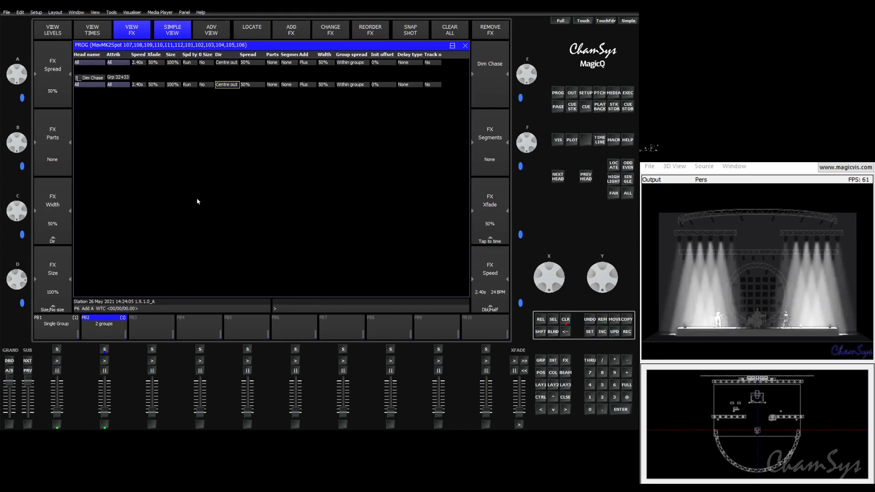
Record the dimmer chase to playback PB3 and name it "2 Group Chase".
click(629, 333)
click(160, 329)
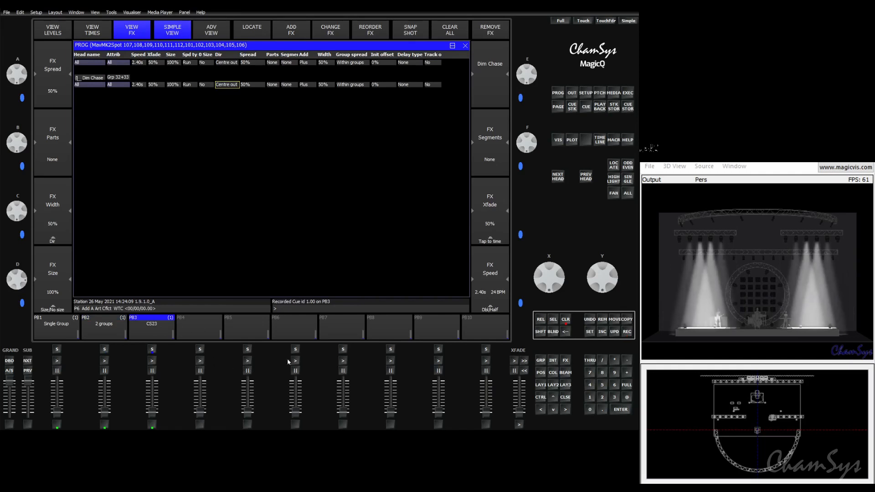
click(590, 332)
click(167, 336)
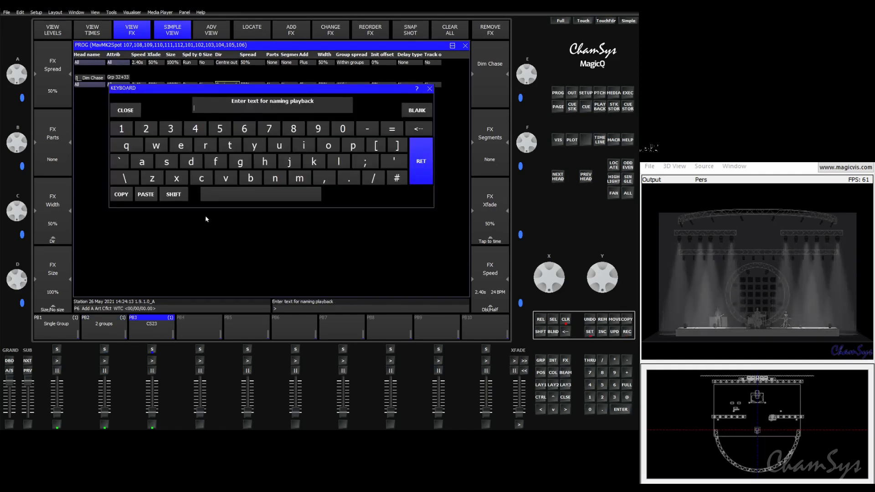
text(2 Grou)
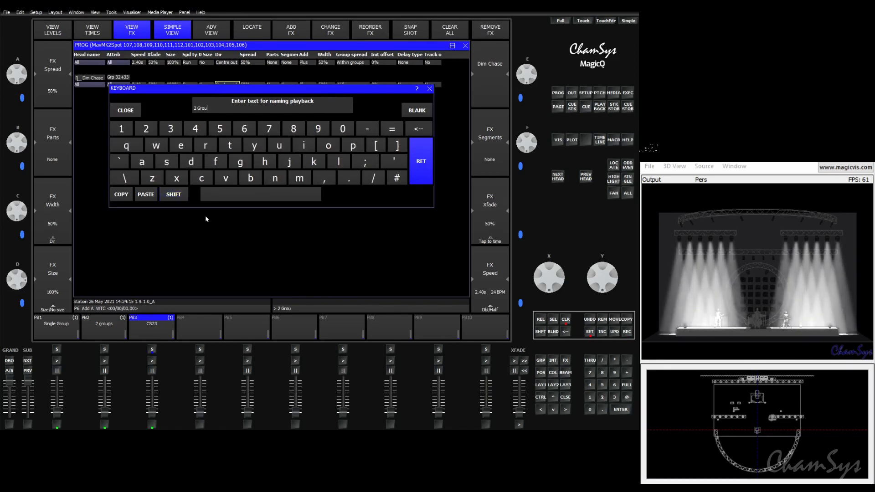
text(po)
text(hase)
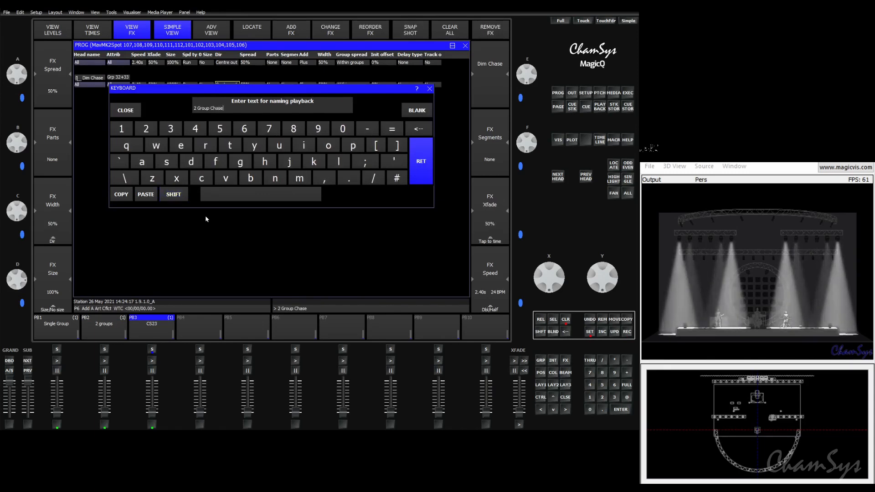
key(Return)
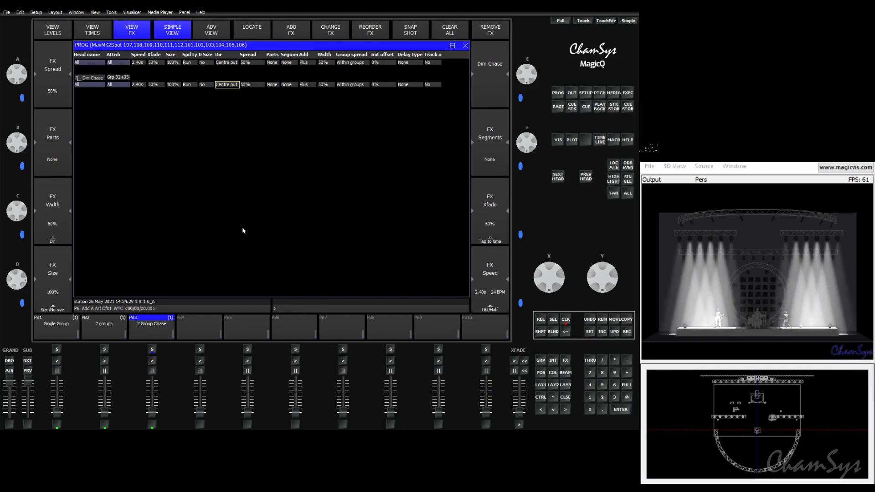
Clear the programmer and select the RogueR2Wash group together with the MavMK2Spot group.
click(565, 322)
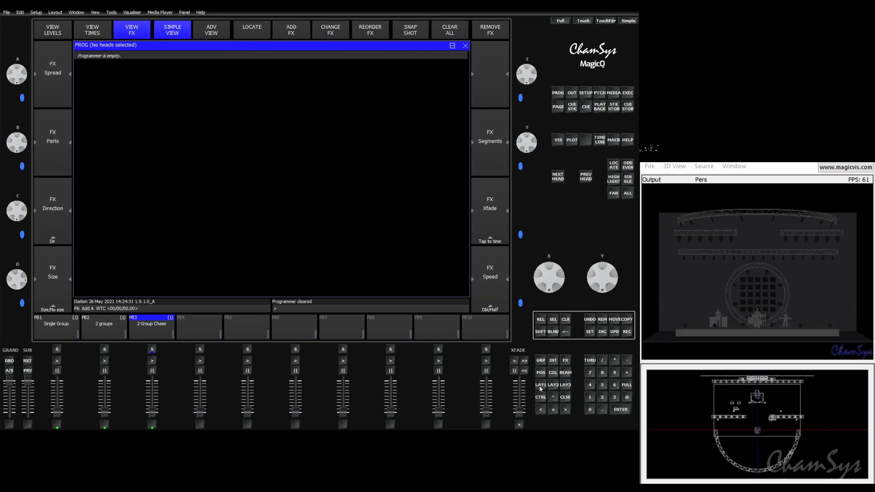
click(541, 385)
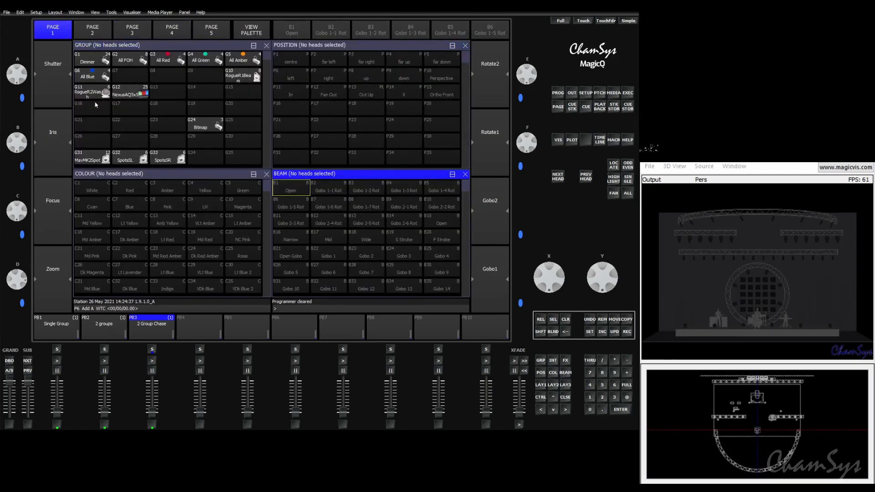
click(93, 93)
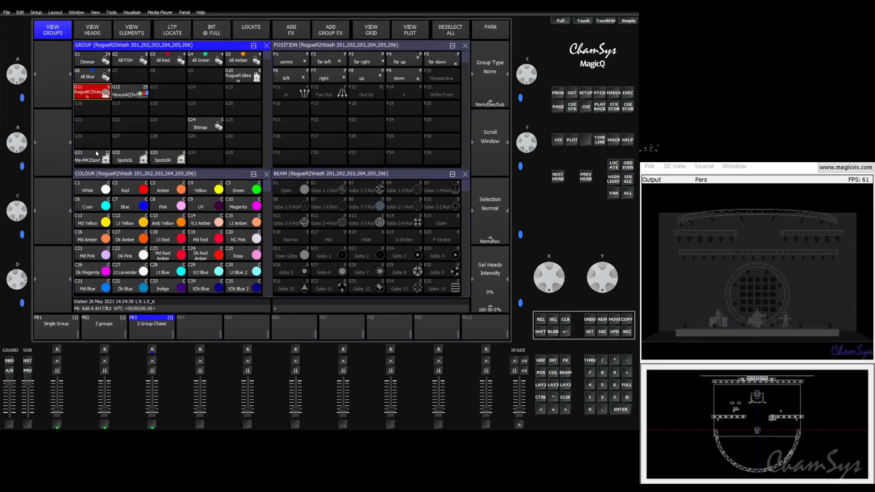
key(shift)
shift+click(95, 157)
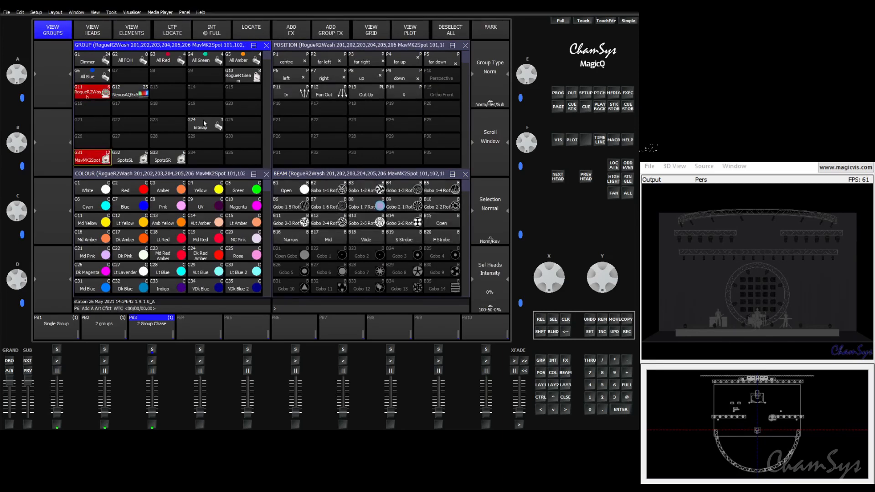
Add the dim chase intensity effect to the selected wash and spot heads, using the FX on groups.
click(291, 32)
click(131, 67)
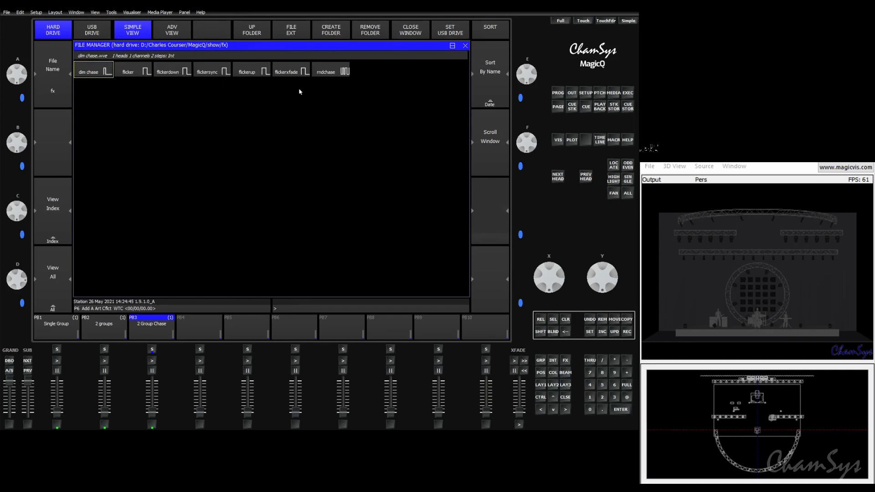
click(91, 71)
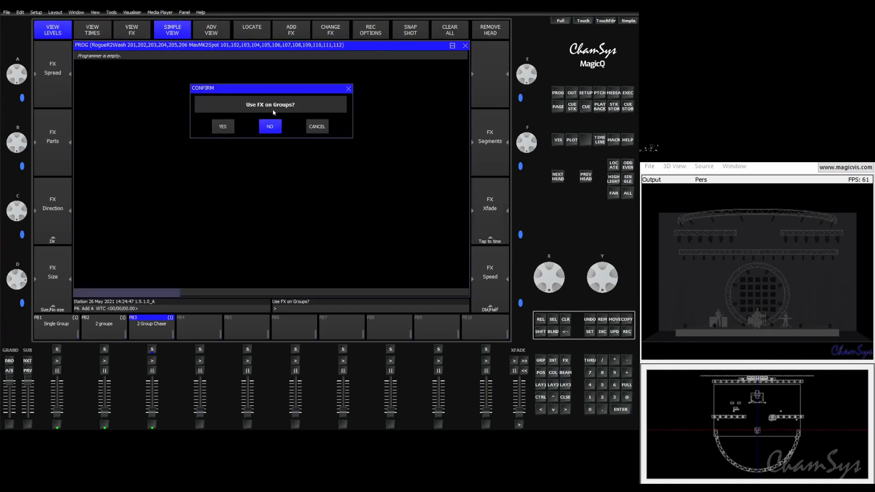
click(222, 127)
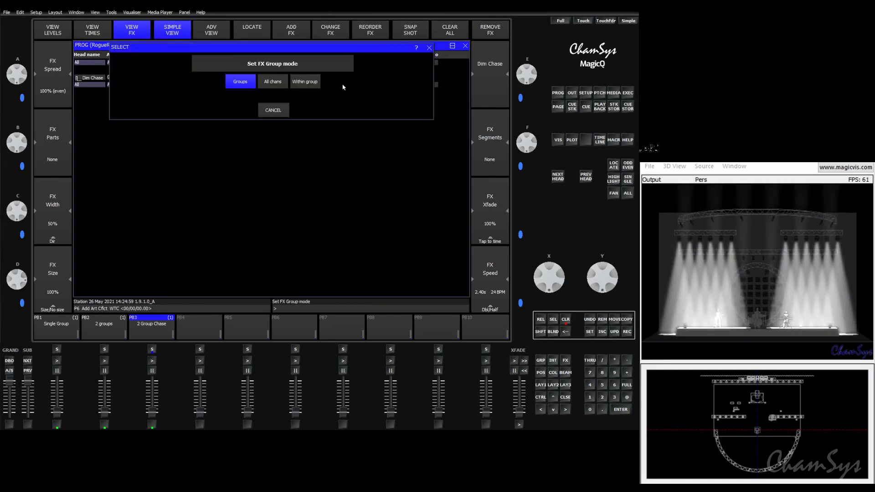
Set the wash and spot Dim Chase's group spread to Within group and its crossfade to 50%.
click(341, 84)
click(297, 84)
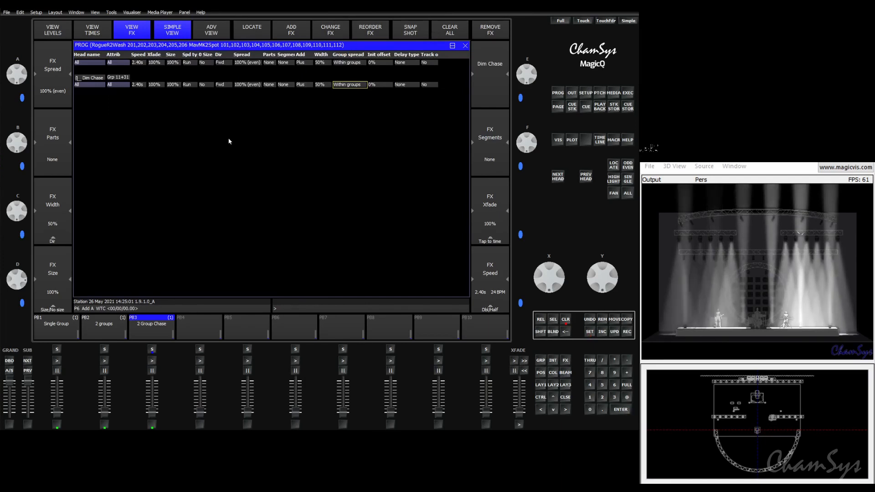
click(151, 85)
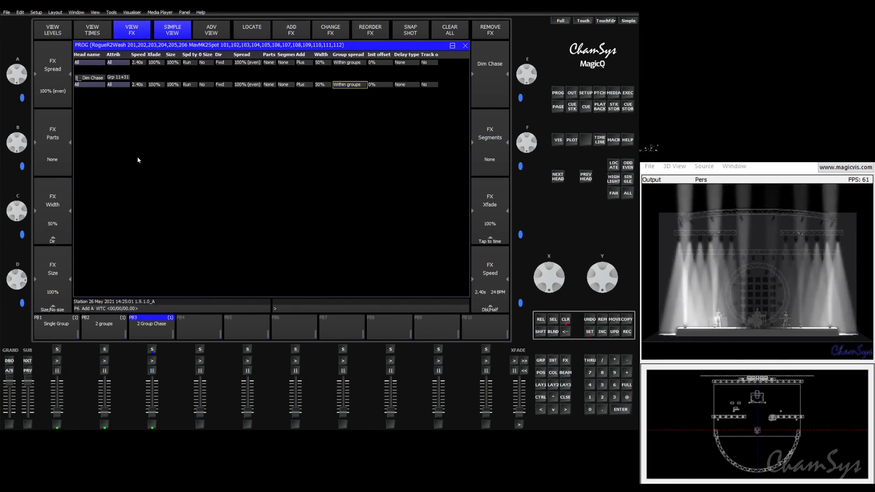
text(50)
key(Return)
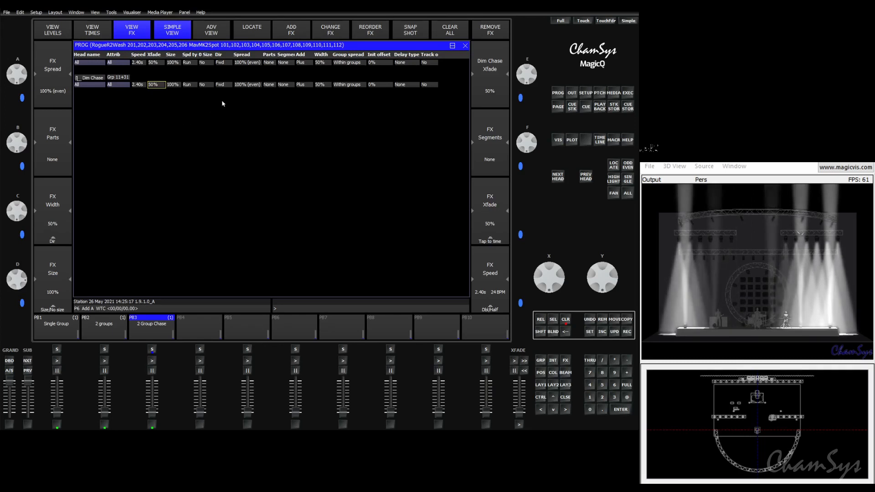
Set the wash and spot Dim Chase's direction to Centre out, and clear the programmer once the effect has been shown.
click(222, 85)
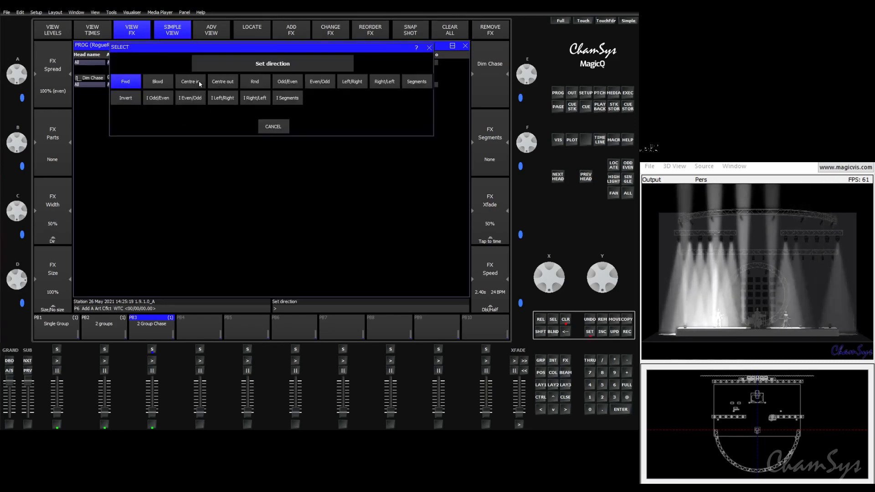
click(218, 96)
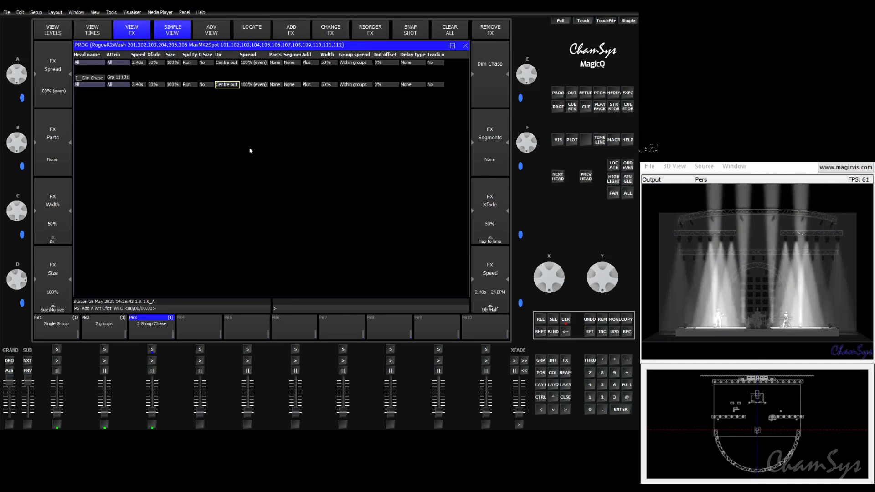
click(566, 319)
click(541, 387)
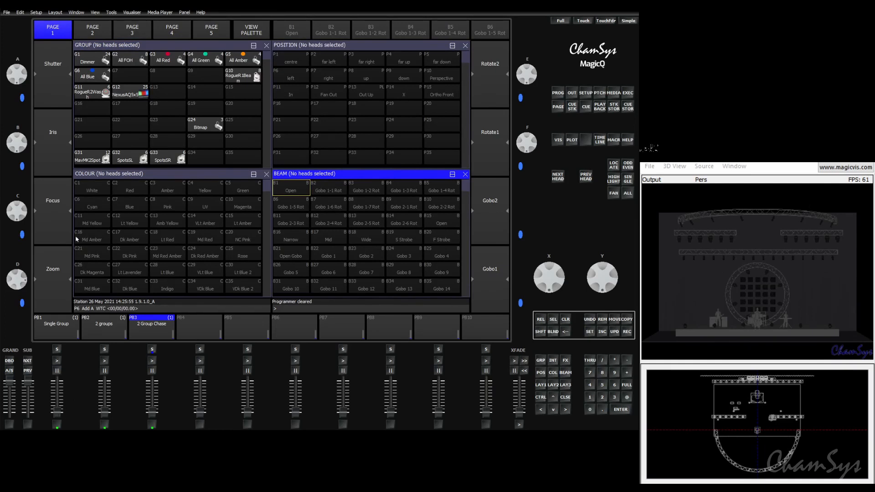
Select the MavMK2Spot group, show the individual heads instead of groups, and clear the head selection.
mouse_move(58, 412)
mouse_down()
mouse_move(58, 383)
mouse_move(57, 420)
mouse_up()
click(96, 160)
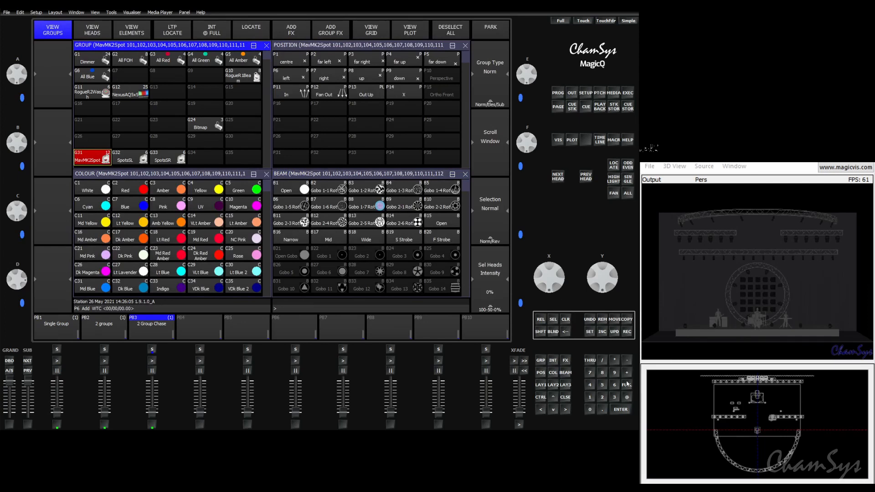
click(92, 31)
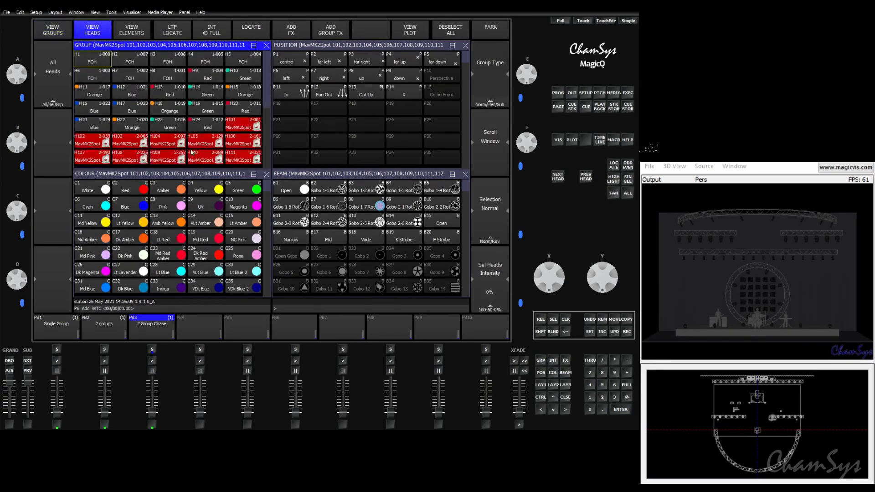
scroll(191, 151, down, 2)
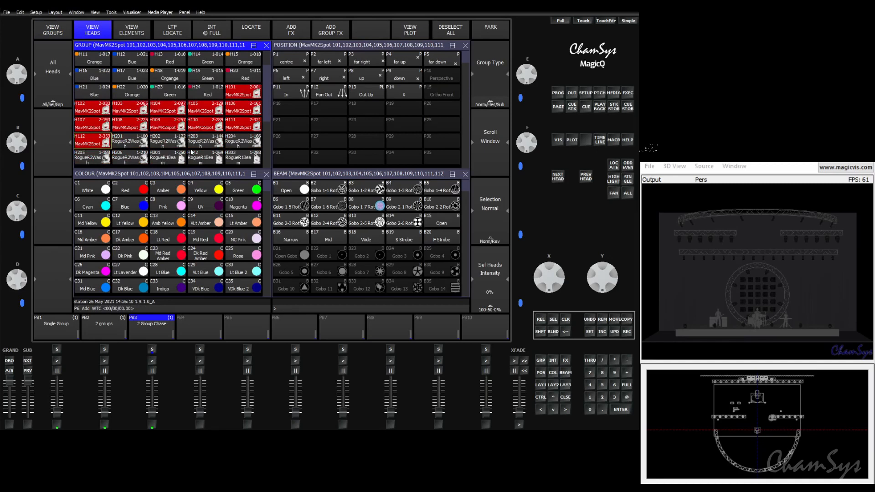
click(237, 93)
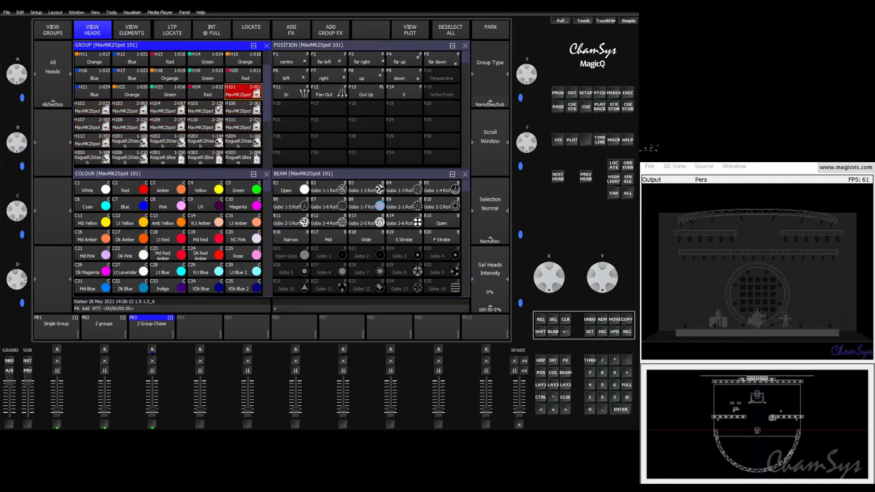
click(565, 320)
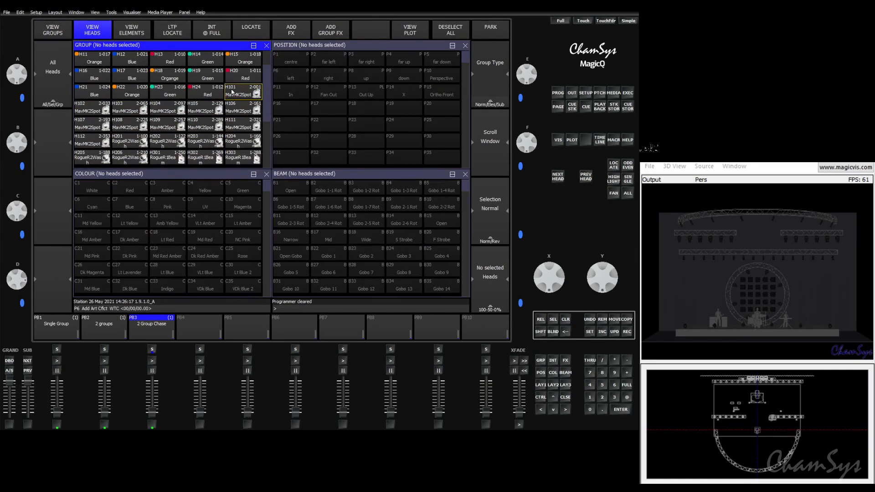
Select only the MavMK2Spot heads 103 to 110.
click(118, 110)
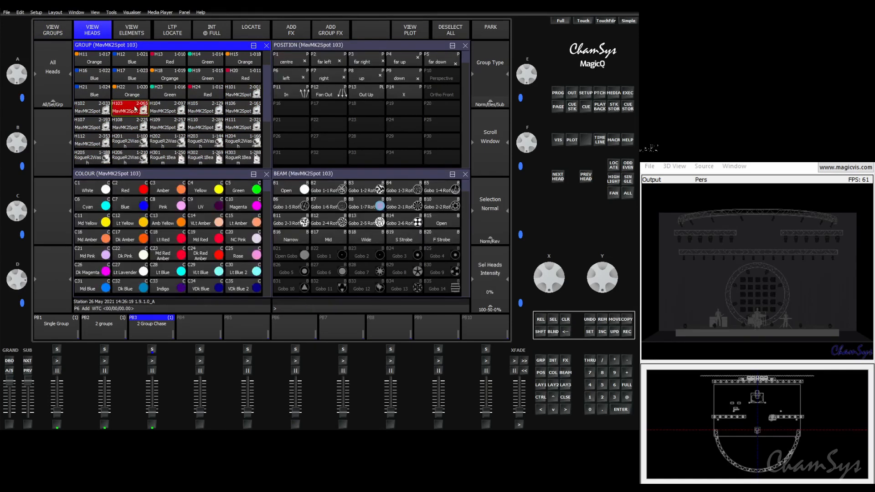
click(170, 108)
click(130, 110)
shift+click(165, 110)
shift+click(201, 110)
shift+click(237, 111)
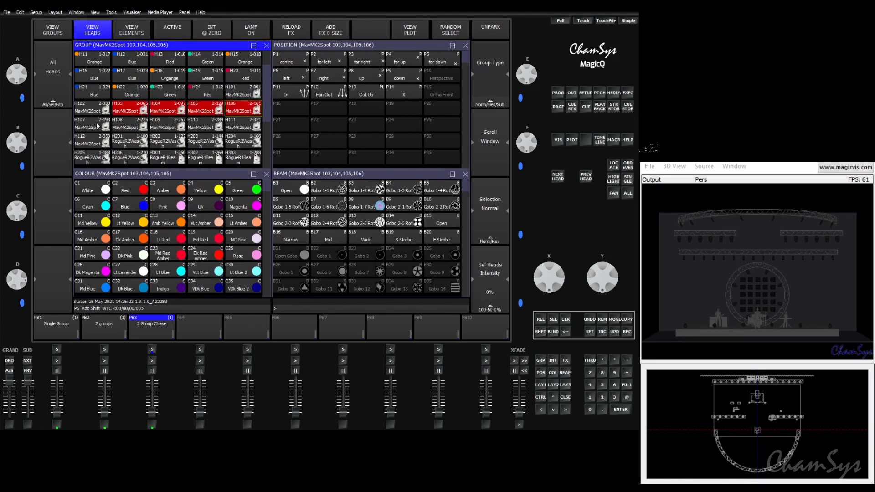
shift+click(93, 126)
shift+click(130, 125)
shift+click(162, 125)
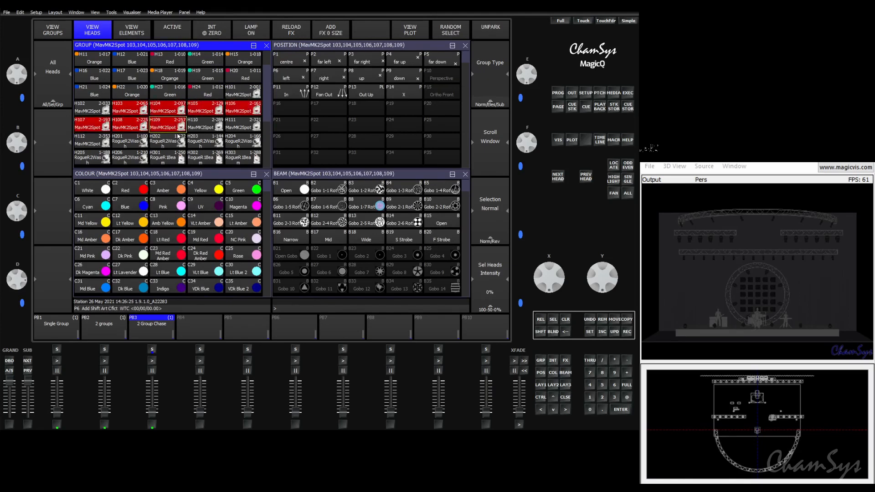
shift+click(197, 127)
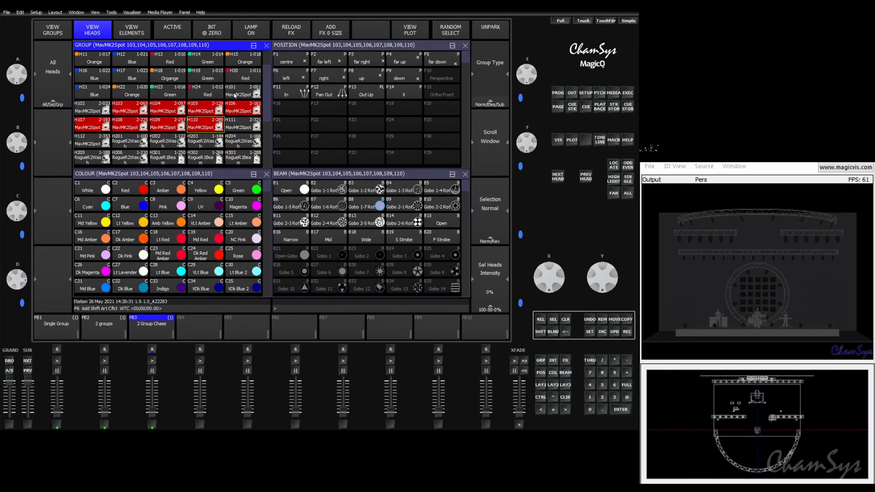
Re-record the MavMK2Spot group G31 with the selected heads, replacing the existing group.
click(55, 32)
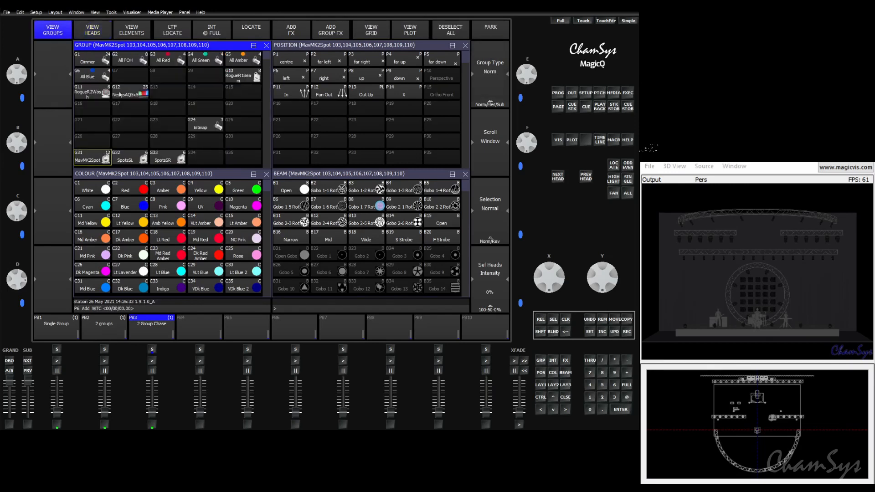
click(629, 333)
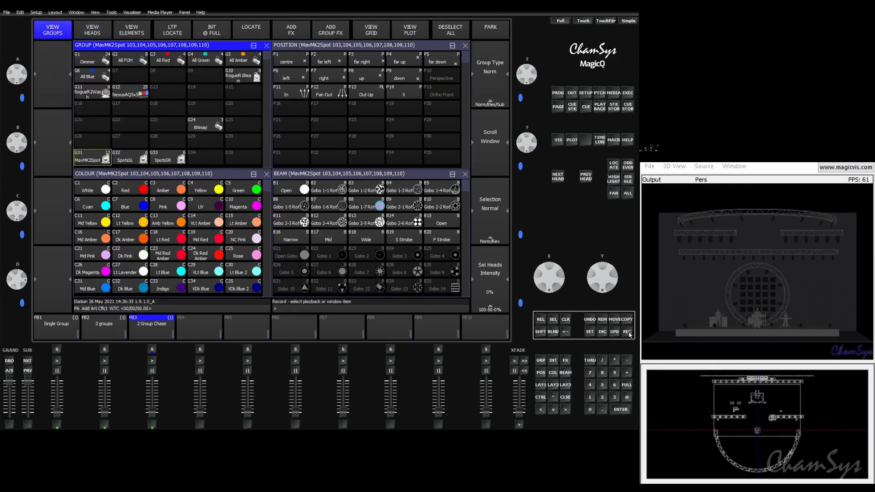
click(91, 159)
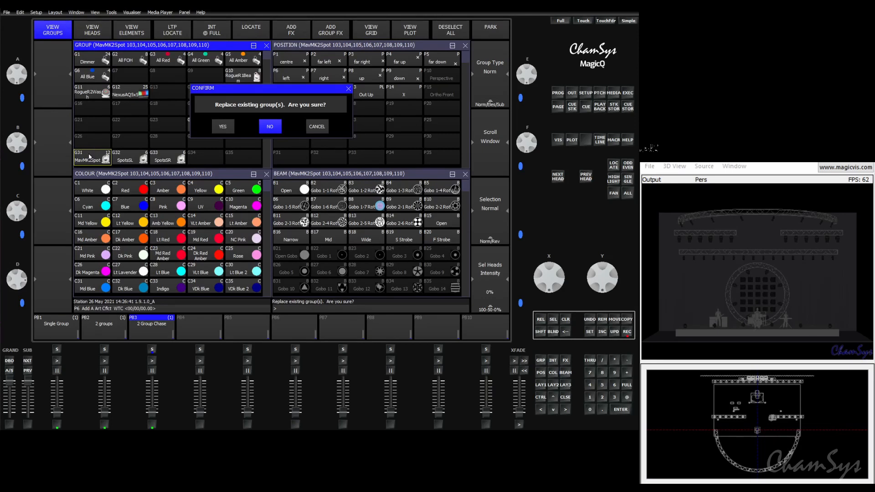
click(220, 128)
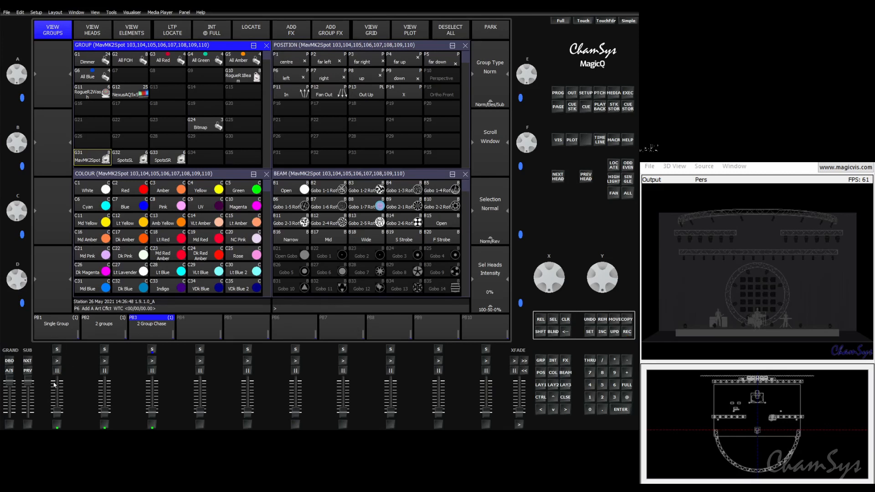
Run the Single Group playback on PB1 to check its effect with the changed spot group, and bring it back down.
drag(57, 414, 57, 385)
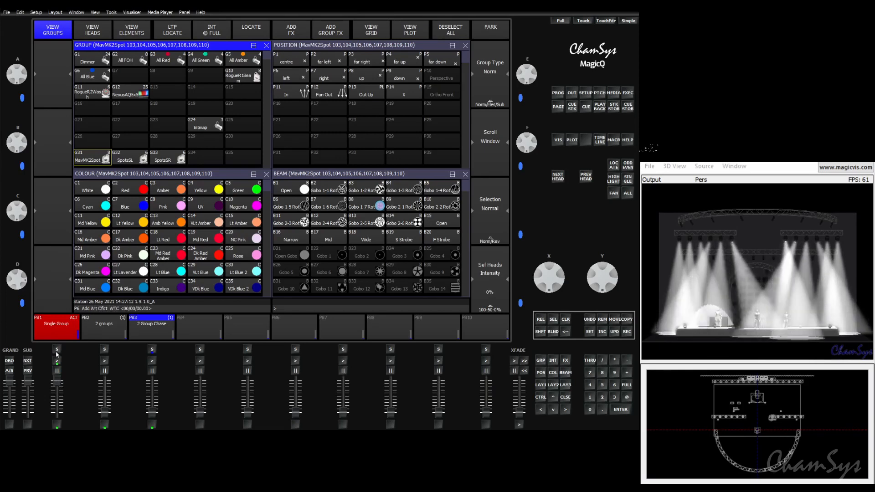
click(94, 334)
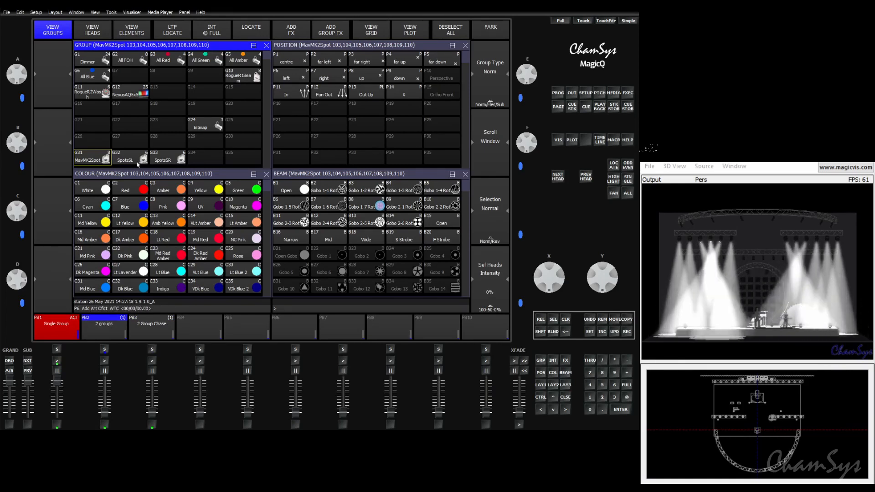
click(161, 161)
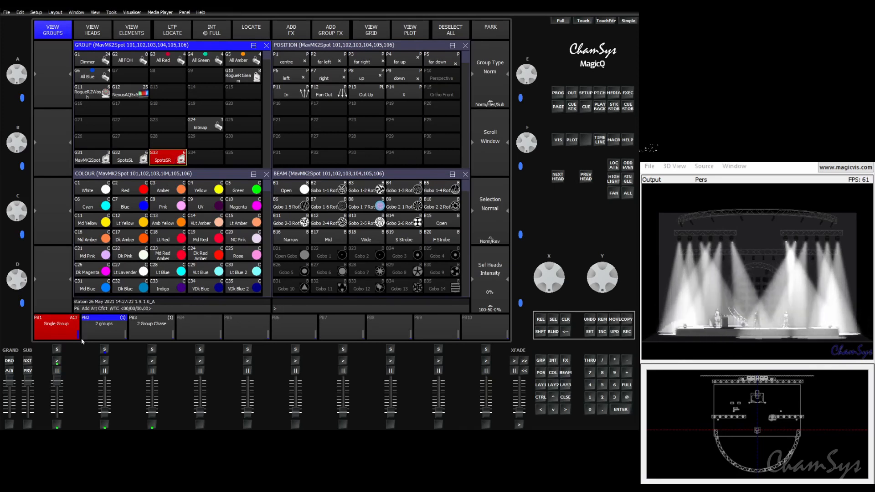
drag(58, 403, 59, 423)
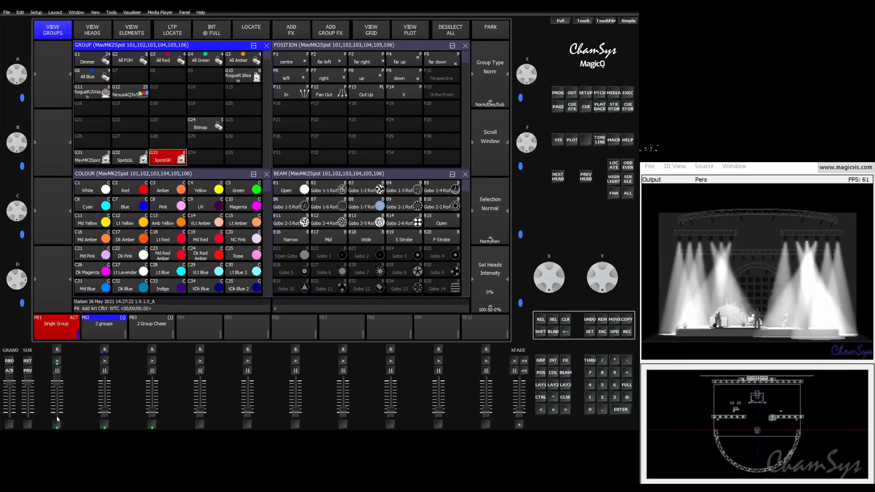
Clear the programmer and re-record the SpotsSR group G33 with the RogueR2Wash heads, replacing the existing group.
click(566, 319)
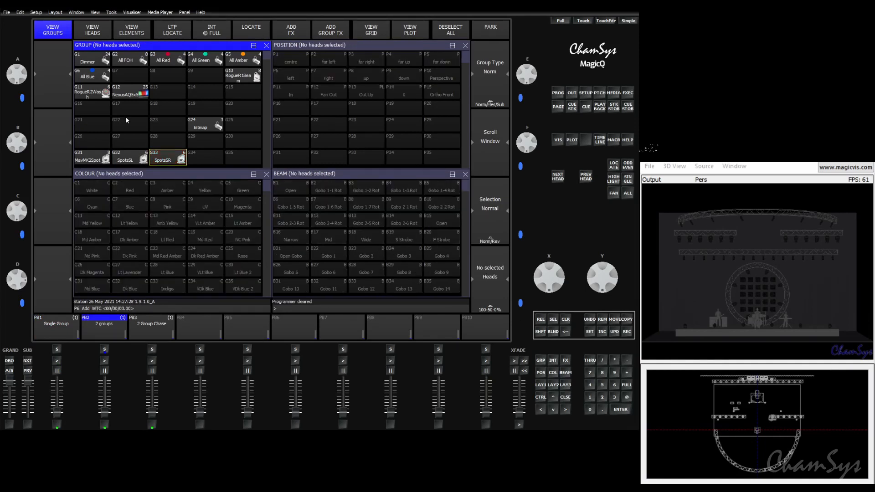
click(107, 95)
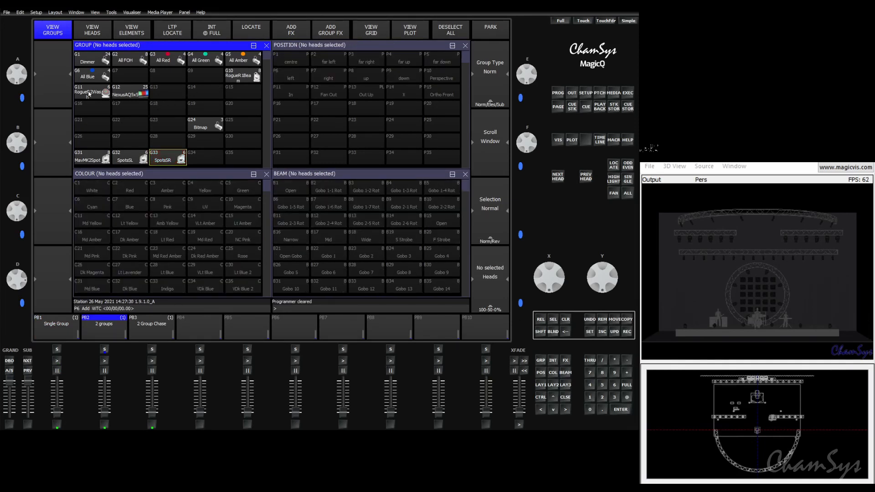
click(627, 331)
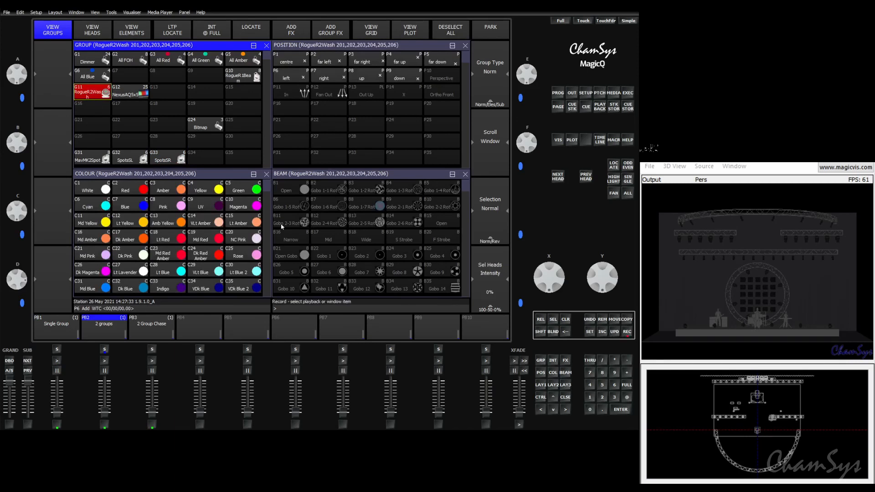
click(169, 160)
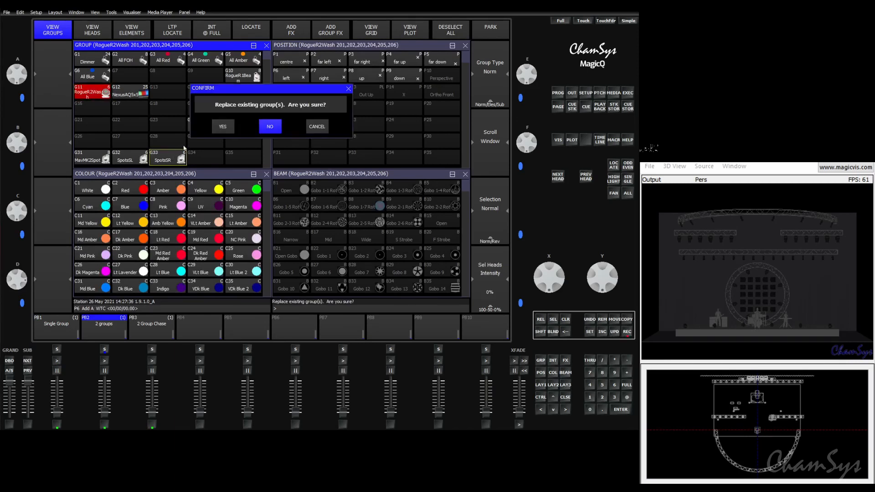
click(218, 131)
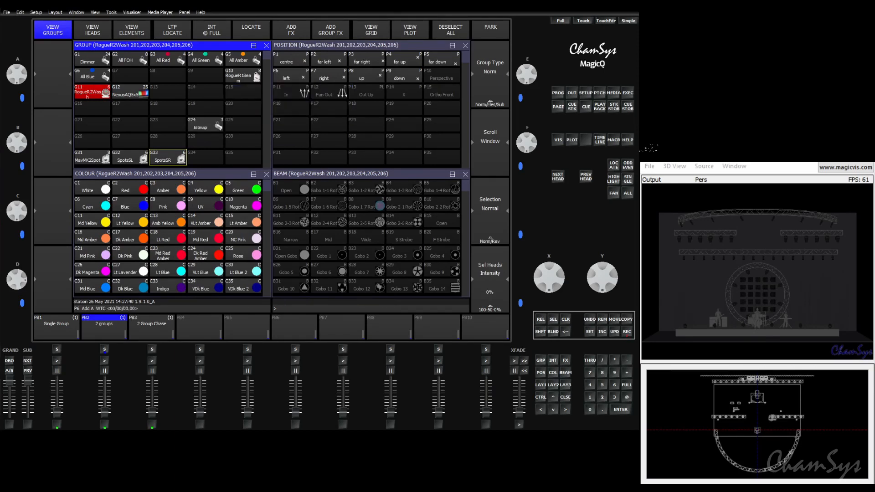
Bring the RogueR2Wash heads and the MavMK2Spot group's heads to full intensity to show which heads the groups contain.
click(630, 388)
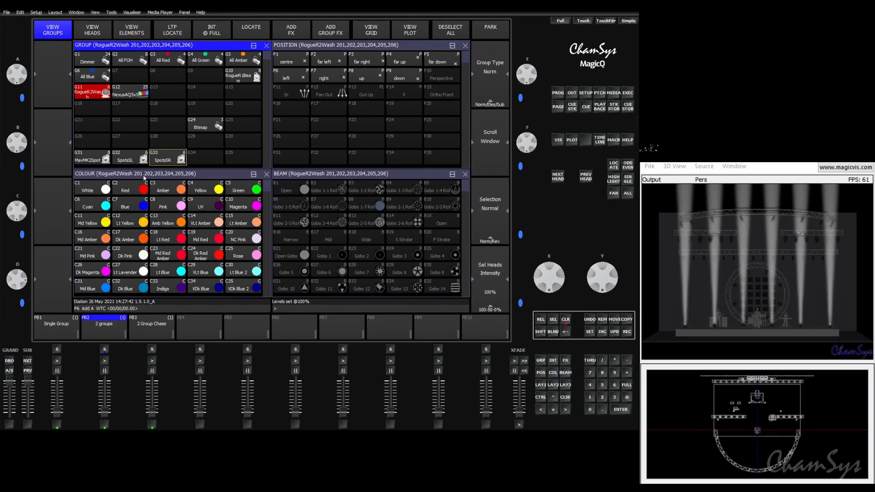
click(127, 157)
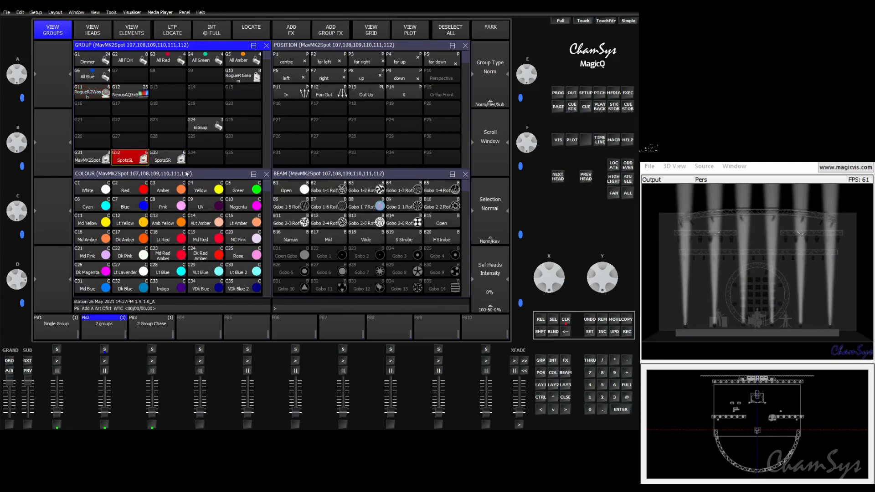
click(166, 158)
click(91, 157)
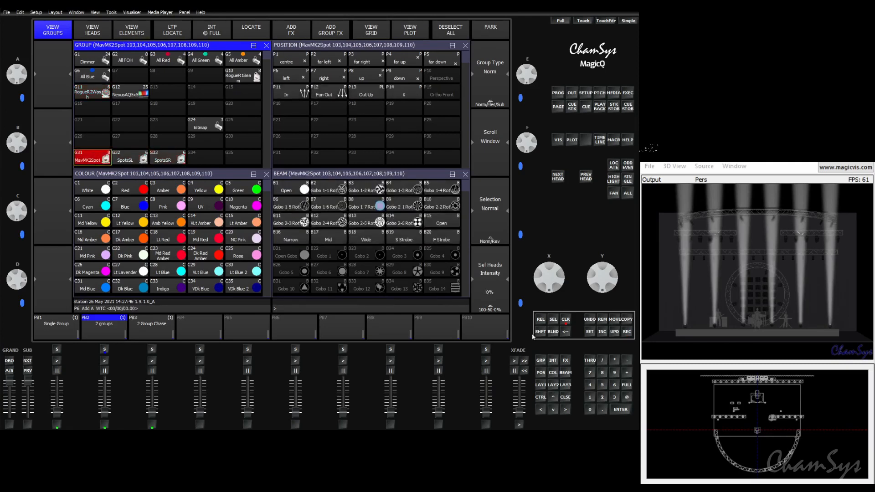
click(627, 385)
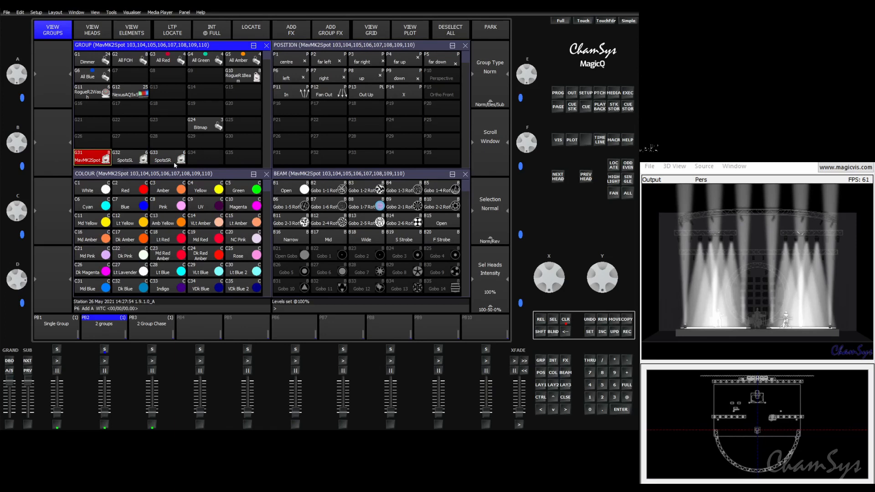
Clear the programmer and run the 2 groups playback followed by 2 Group Chase to check them with the changed groups.
drag(106, 413, 110, 382)
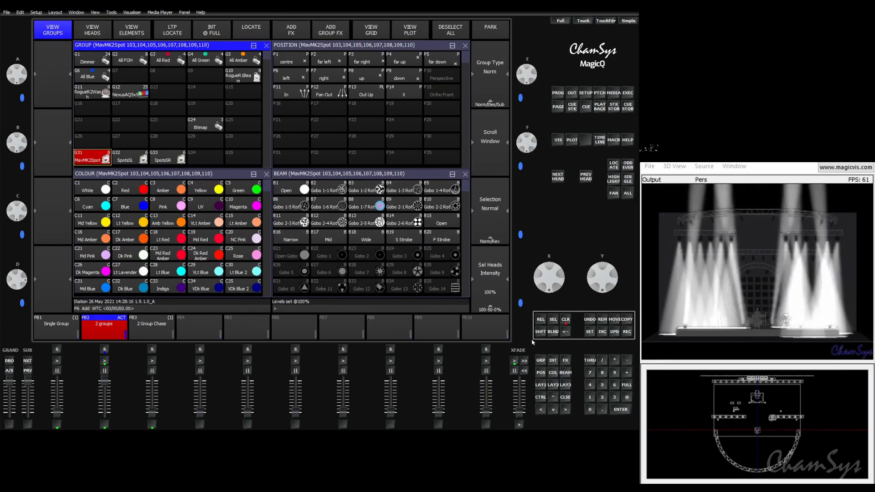
click(565, 319)
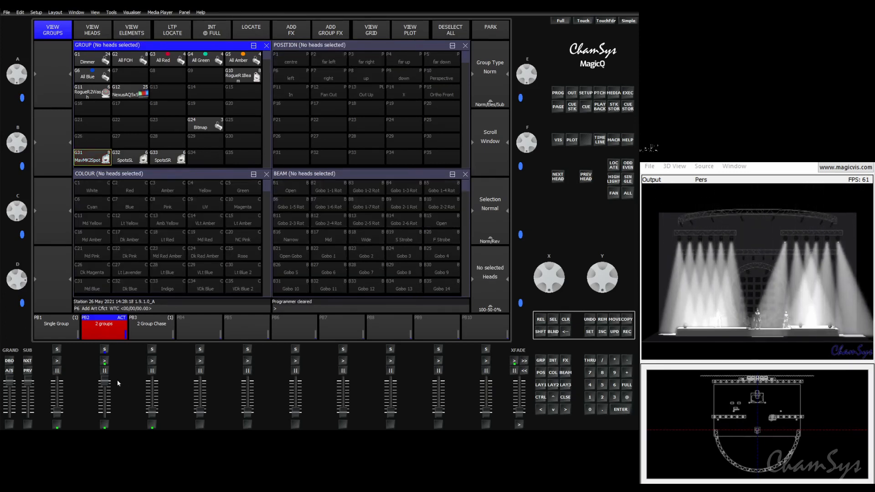
drag(105, 383, 99, 422)
drag(158, 423, 155, 379)
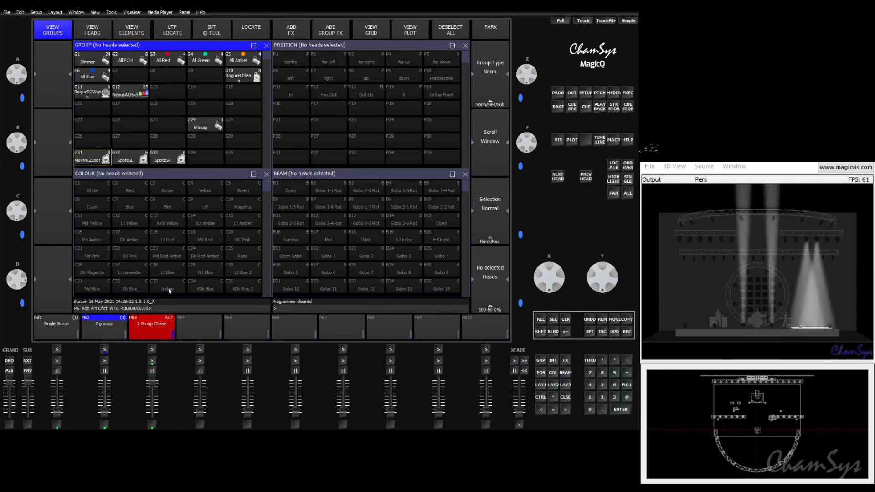